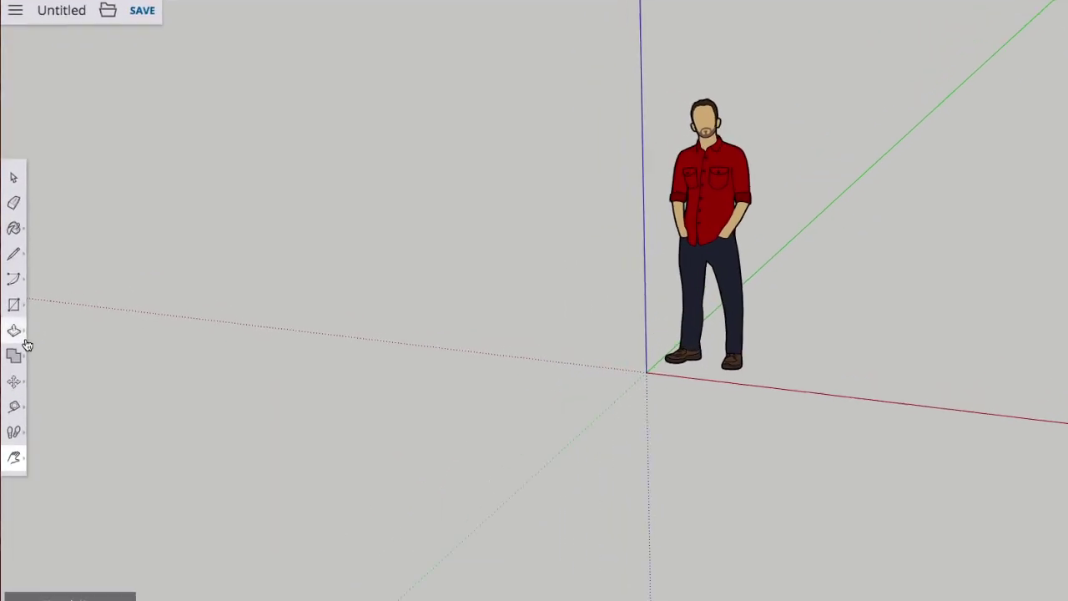
Draw a square base rectangle starting at the axis origin
click(16, 315)
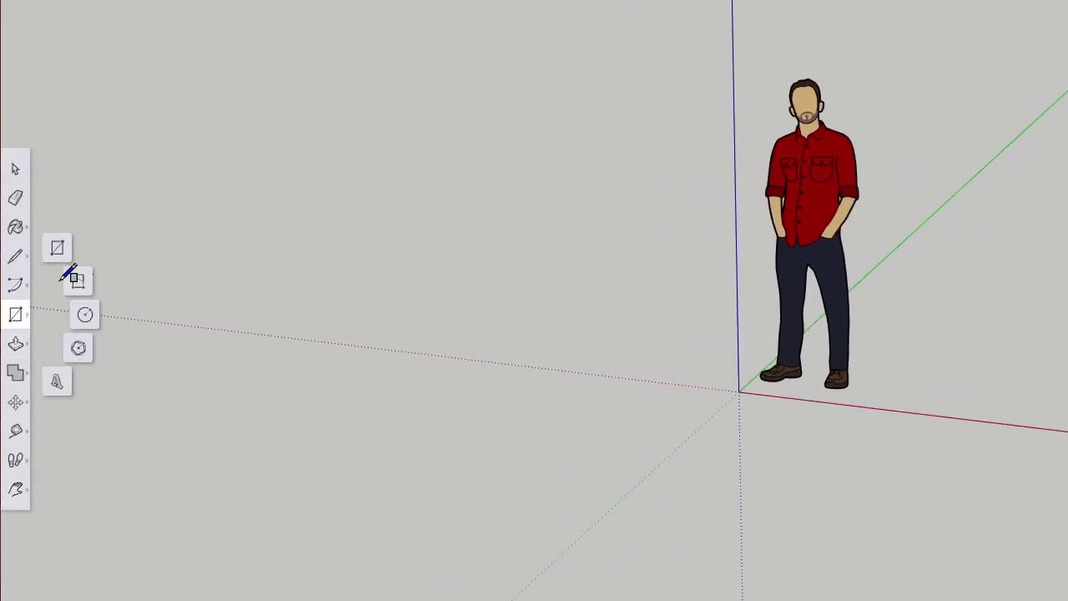
click(56, 252)
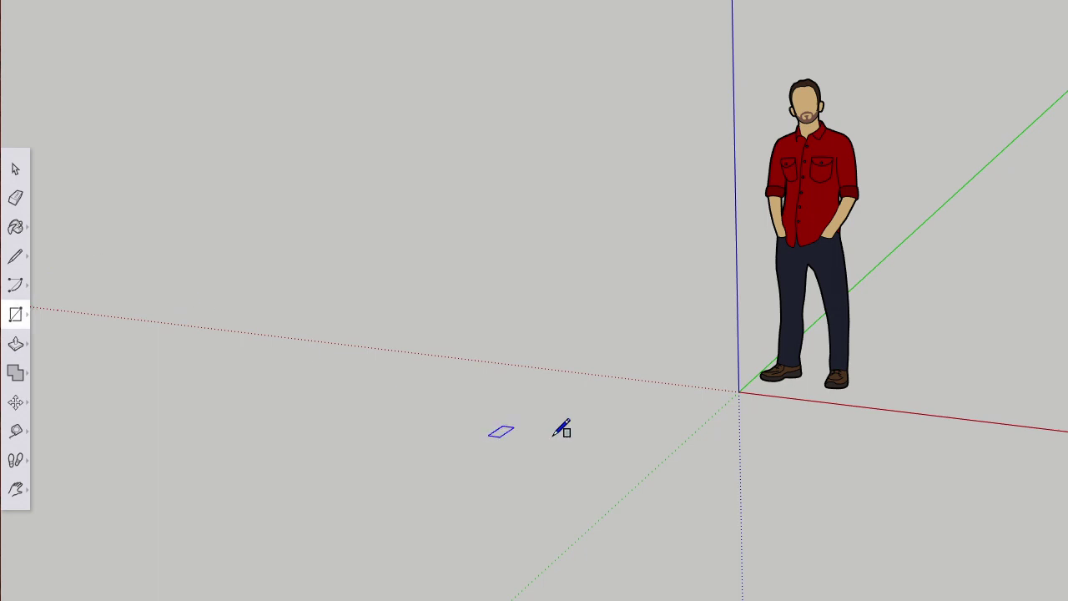
click(739, 392)
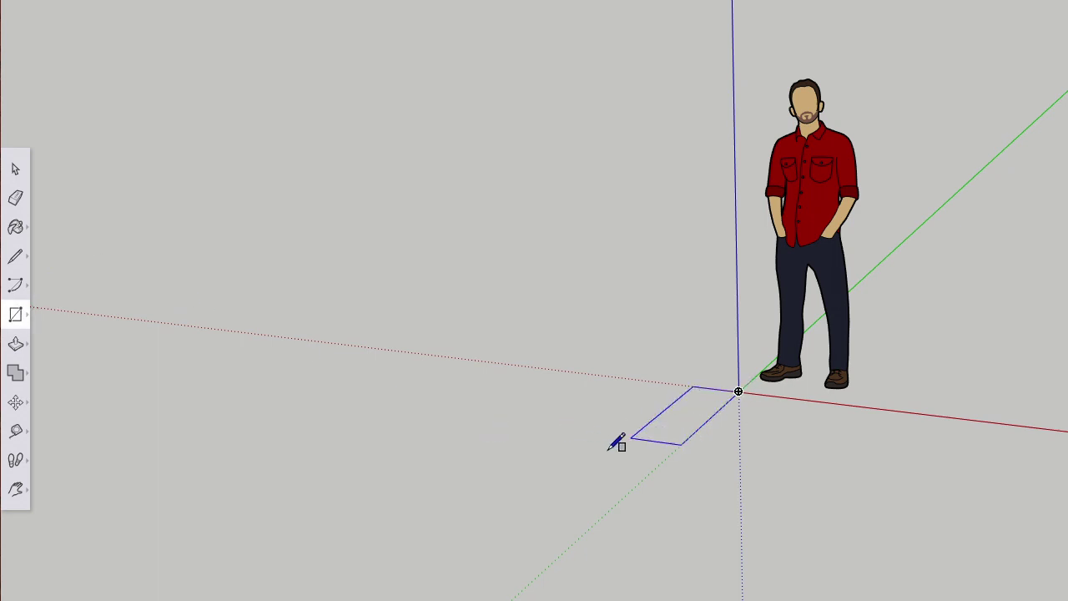
click(344, 458)
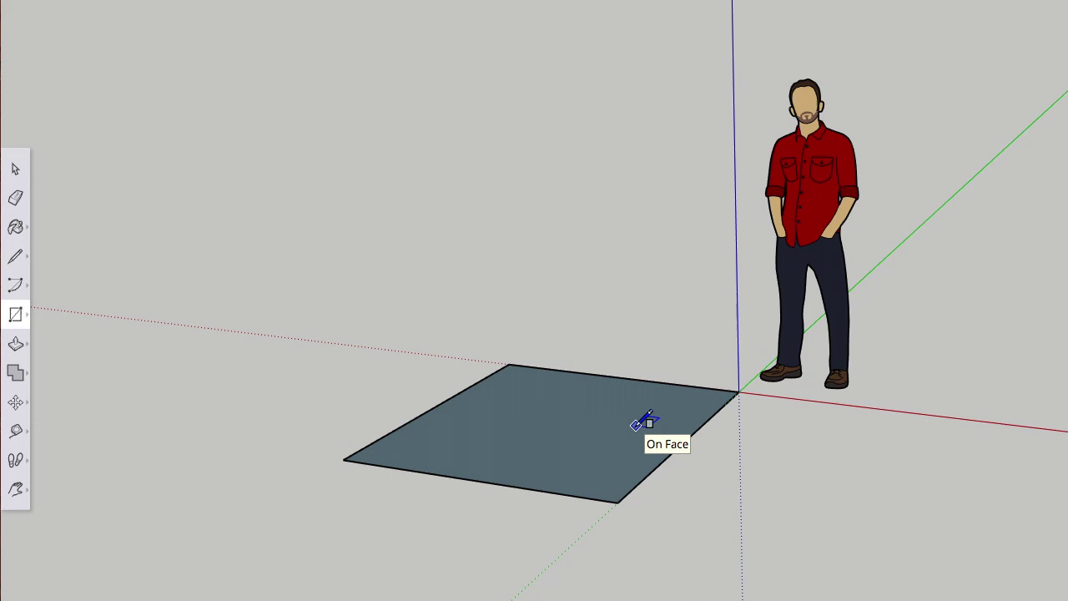
Push/Pull the square face upward into a tall box
key(p)
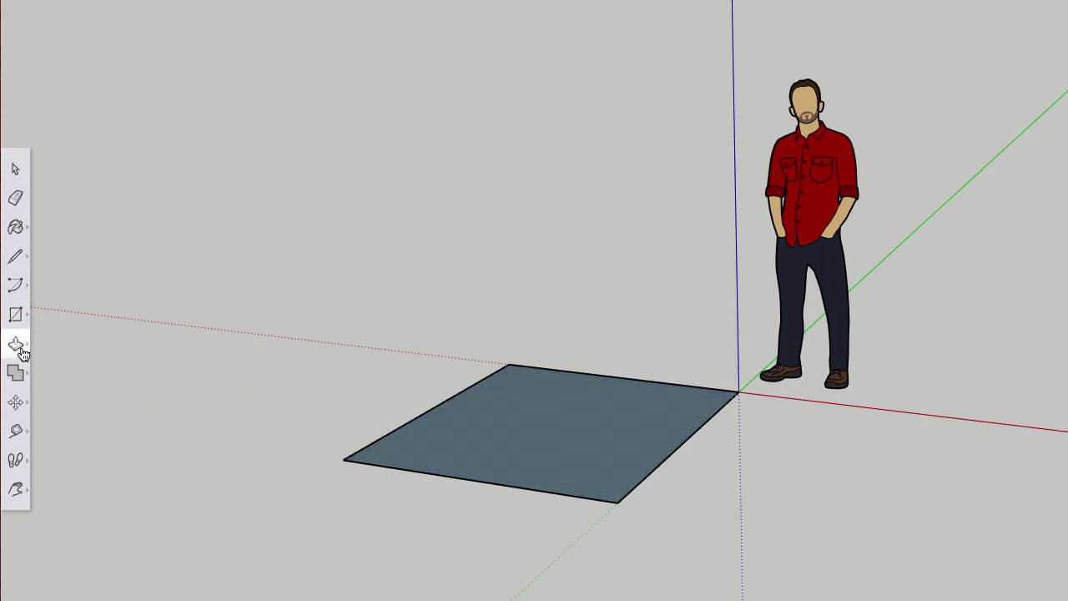
drag(513, 423, 559, 263)
scroll(544, 37, down, 2)
Pull the box's top face higher to make the box taller
key(h)
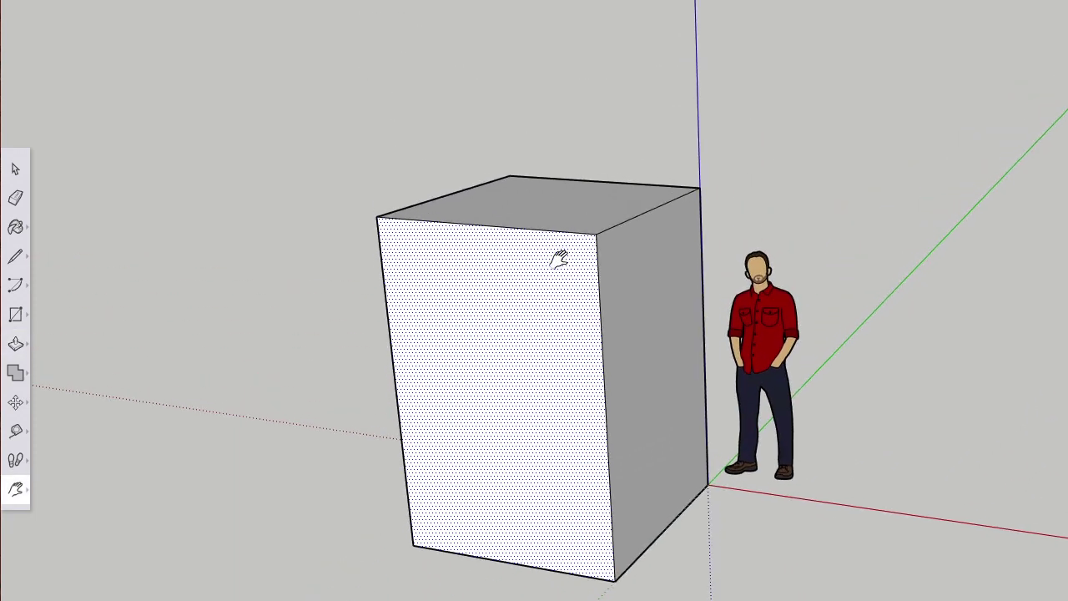
key(p)
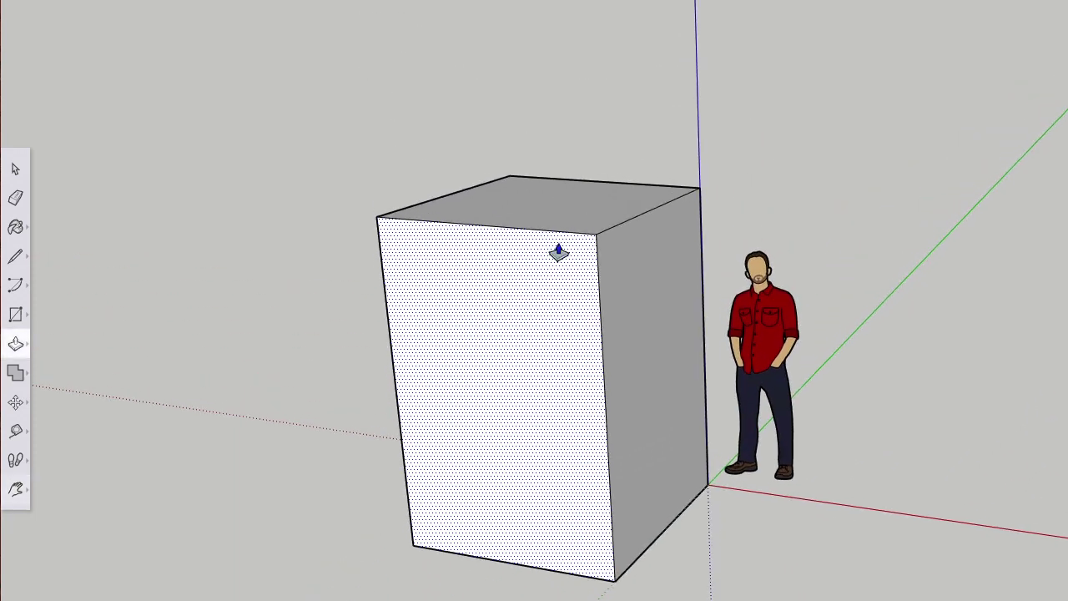
drag(563, 215, 553, 152)
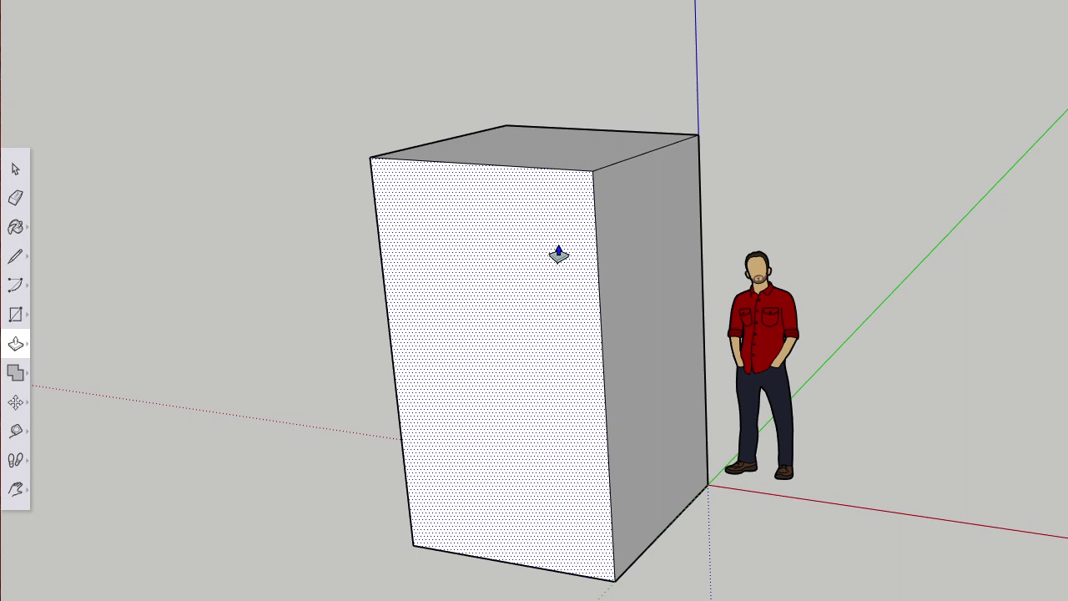
Draw two lines from the top edge's midpoint down to the left and right sides
key(l)
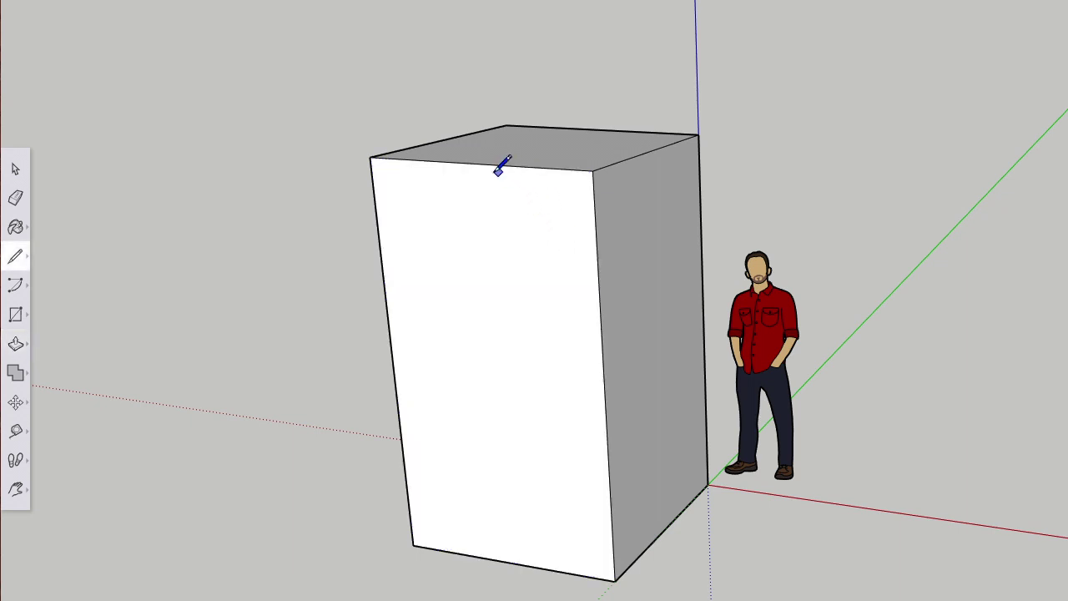
click(477, 163)
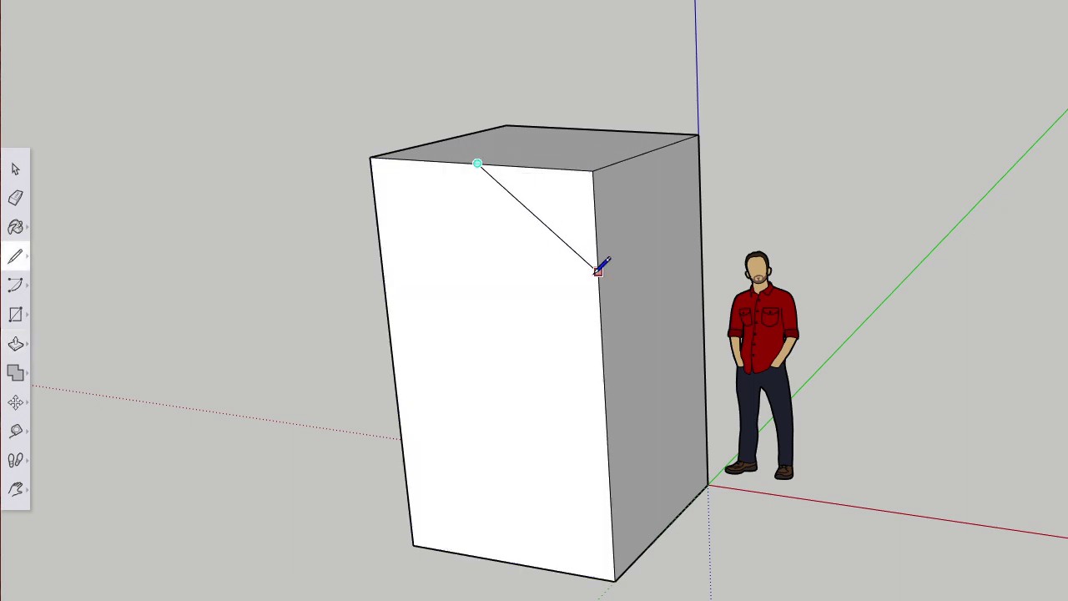
click(599, 298)
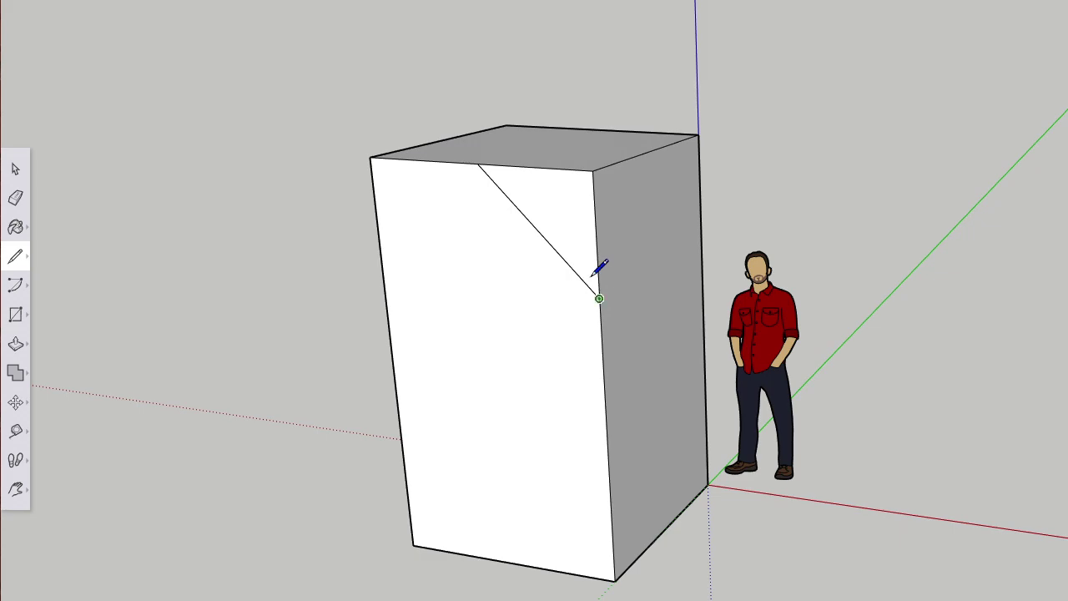
click(477, 162)
click(384, 275)
Push away both corner triangles as a trial gable, then undo back to a flat top
key(p)
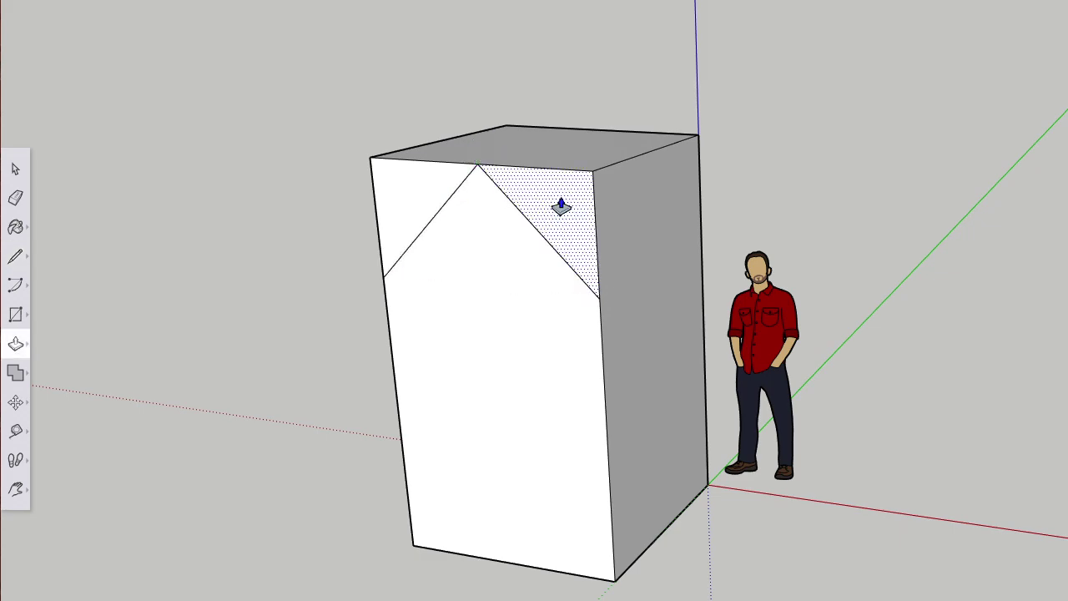
drag(561, 207, 751, 178)
drag(396, 219, 586, 102)
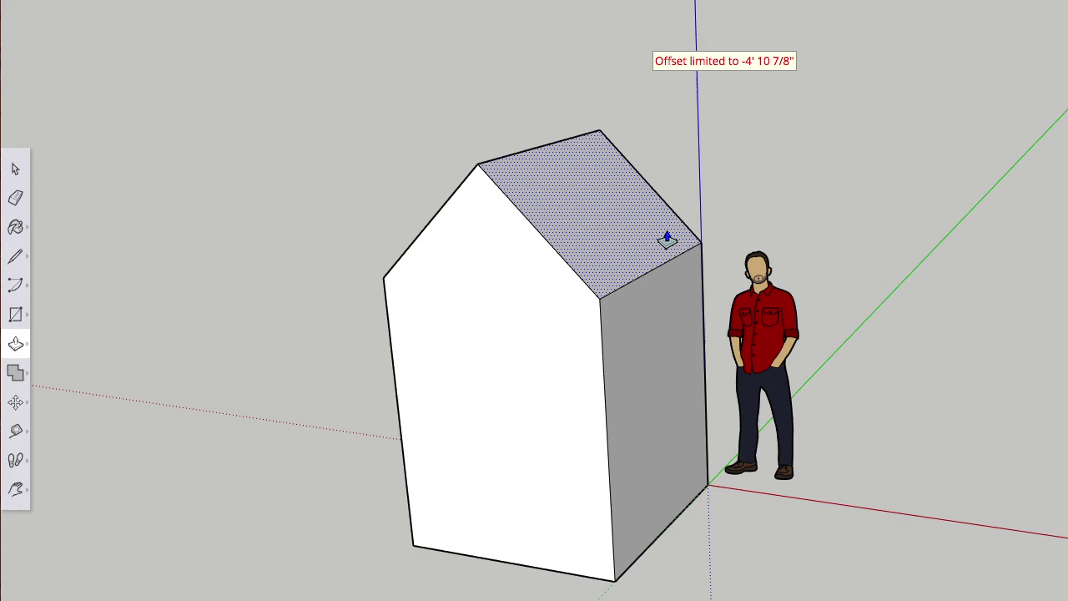
key(ctrl+z)
key(ctrl+z)
key(ctrl+z)
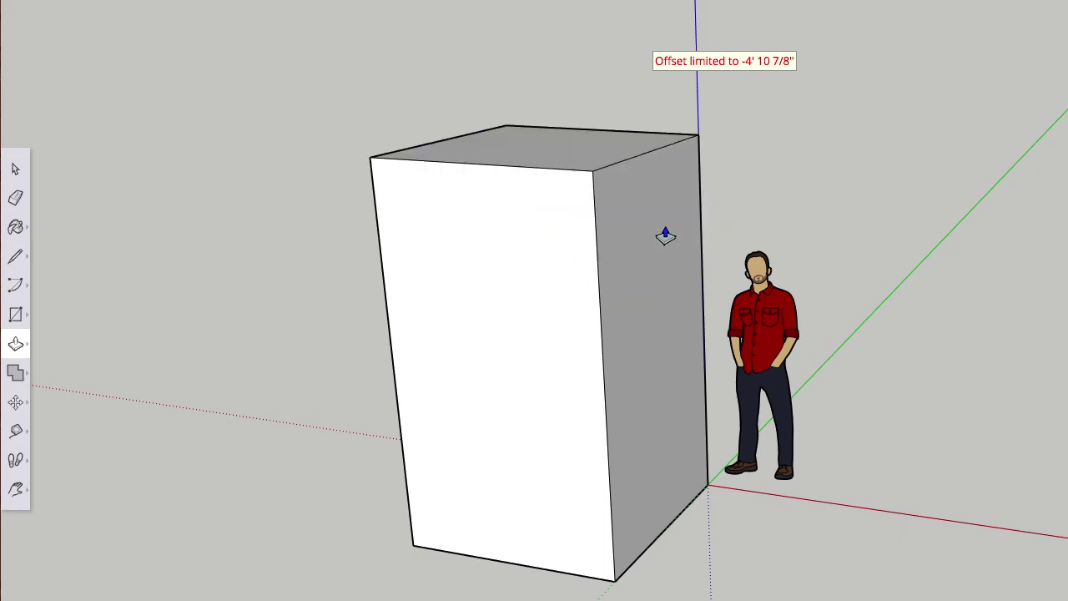
Draw a line across the top face between opposite edge midpoints
middle_drag(542, 172, 551, 270)
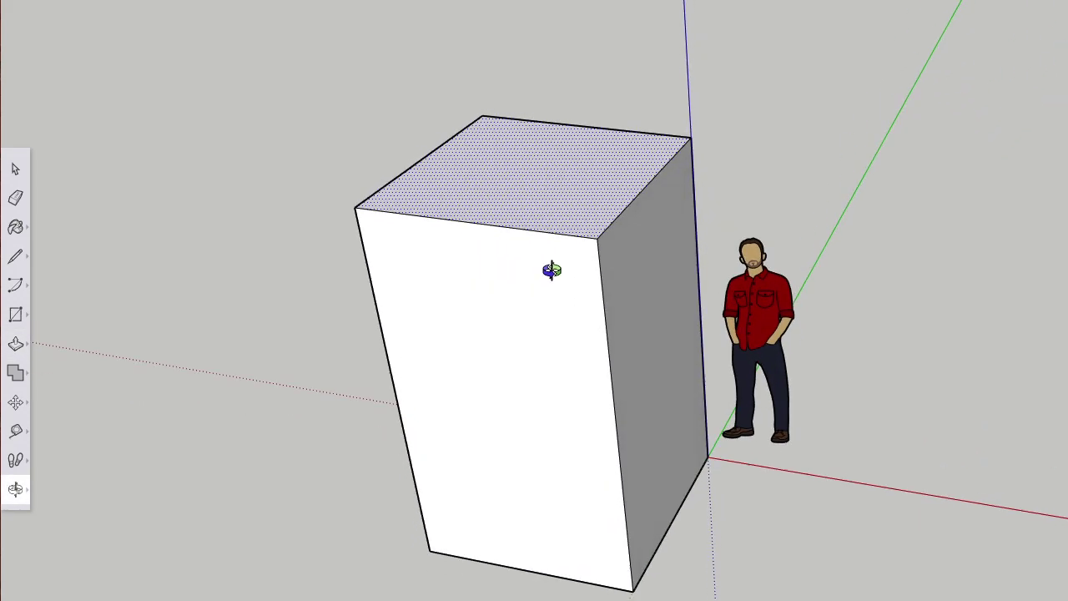
key(l)
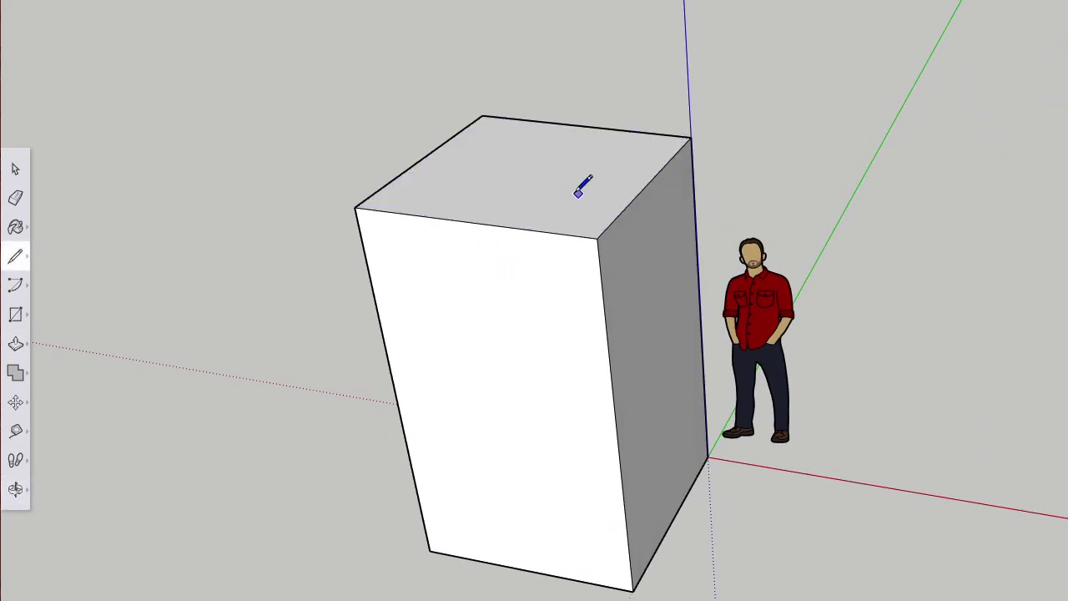
click(584, 125)
click(472, 222)
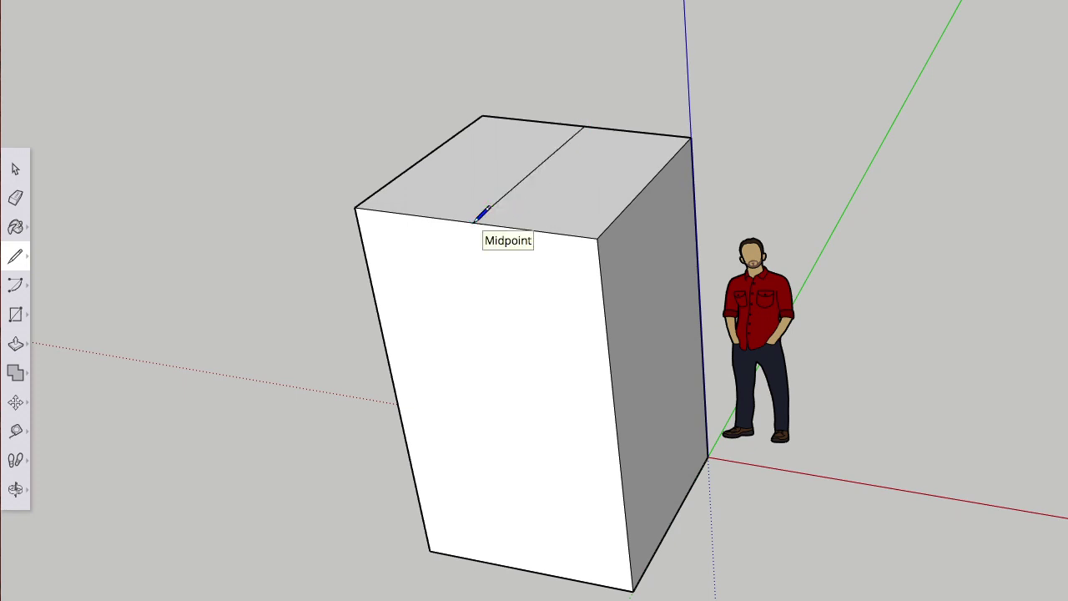
Move the centre line up along the blue axis to form the roof ridge
click(15, 402)
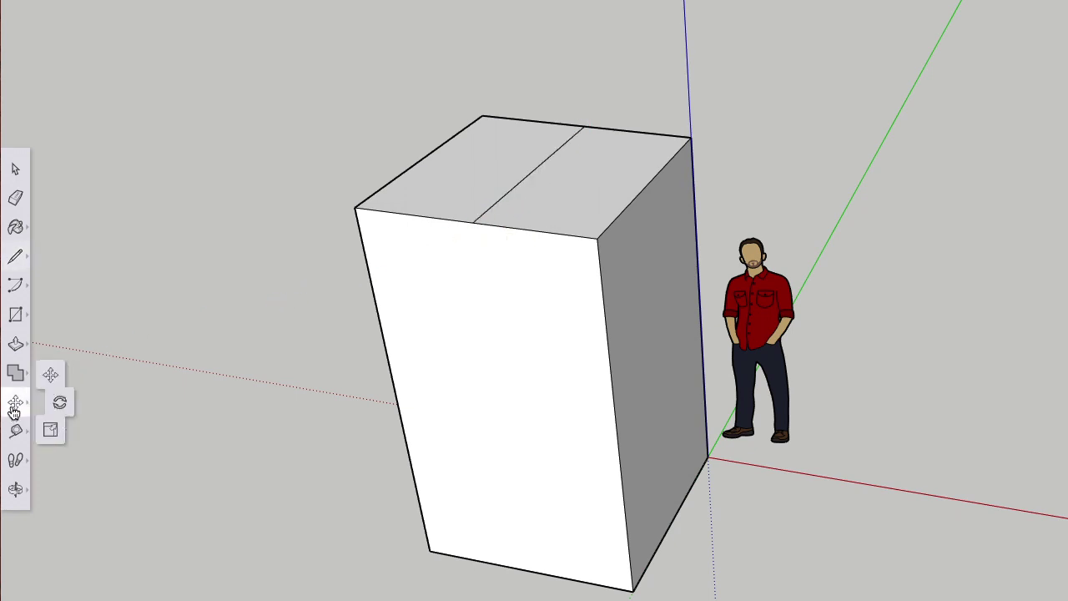
click(56, 373)
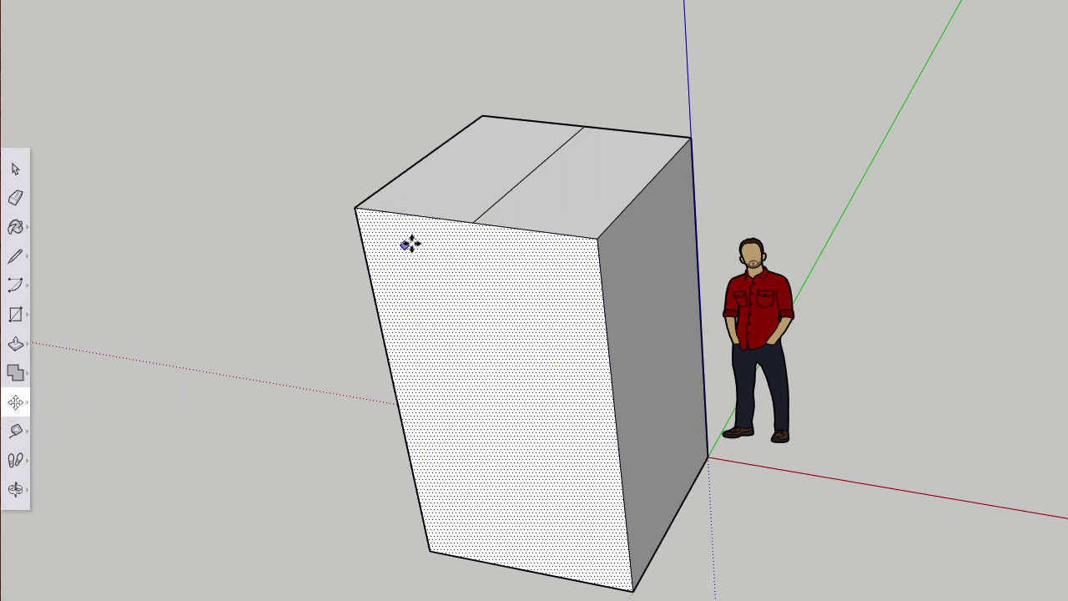
click(509, 190)
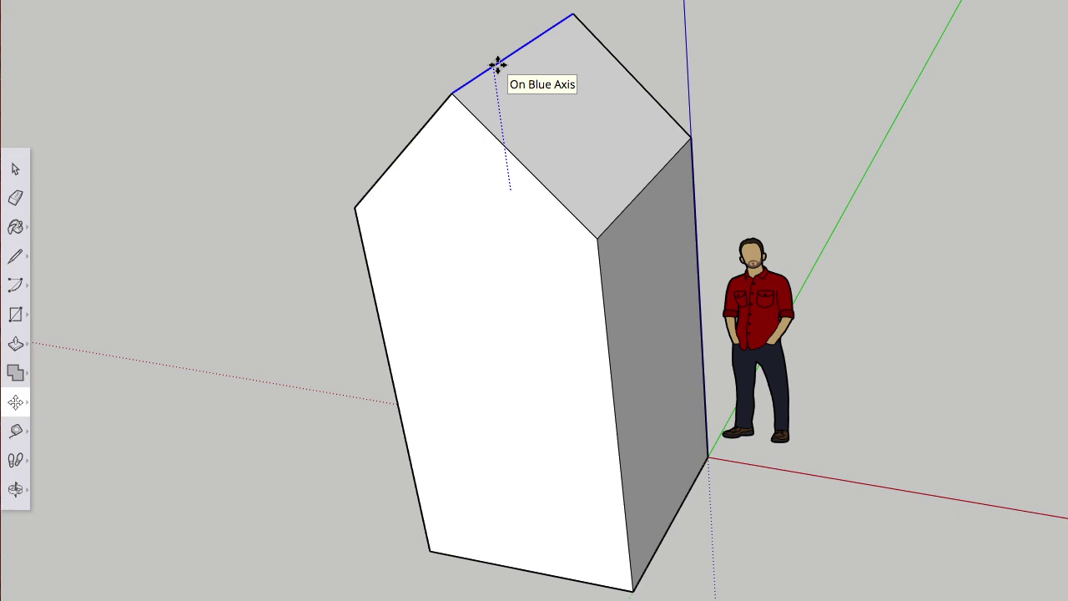
click(497, 65)
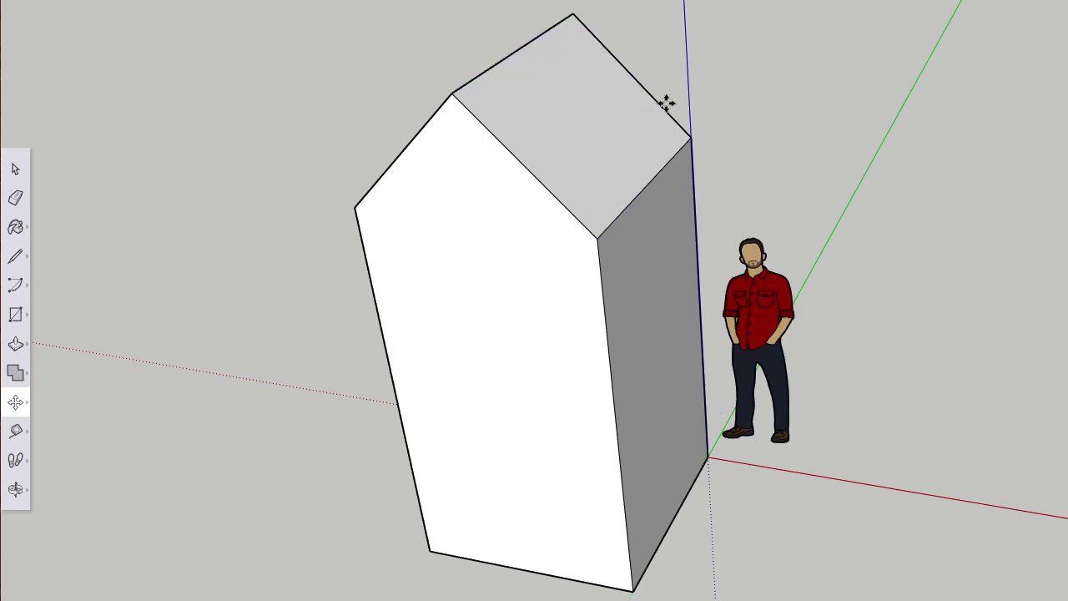
middle_drag(701, 242, 665, 90)
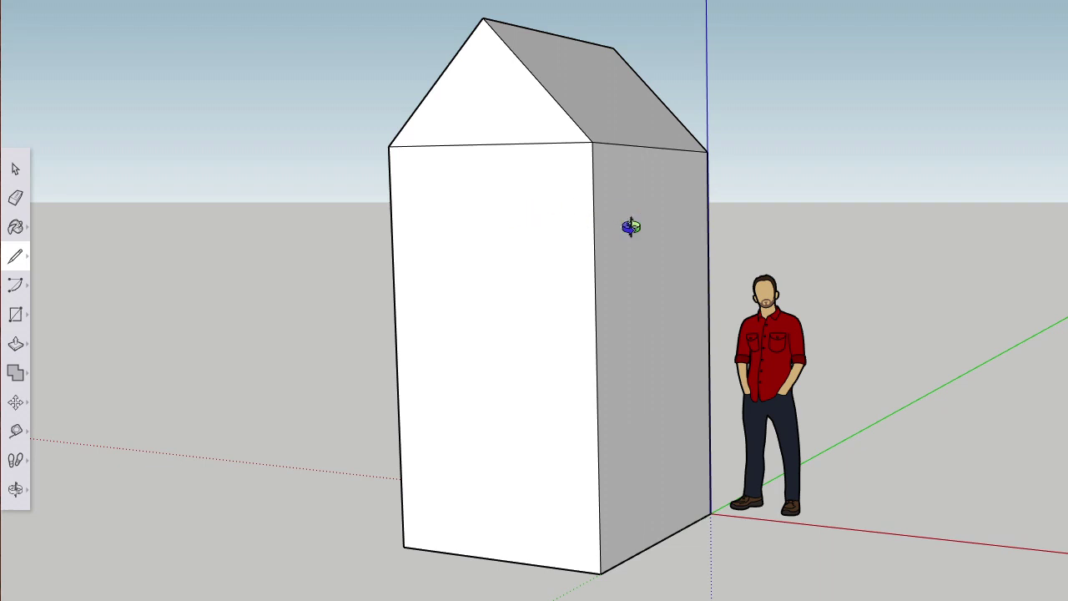
Draw a line from the eave midpoint to its corner, splitting the wall face
middle_drag(632, 226, 978, 241)
key(l)
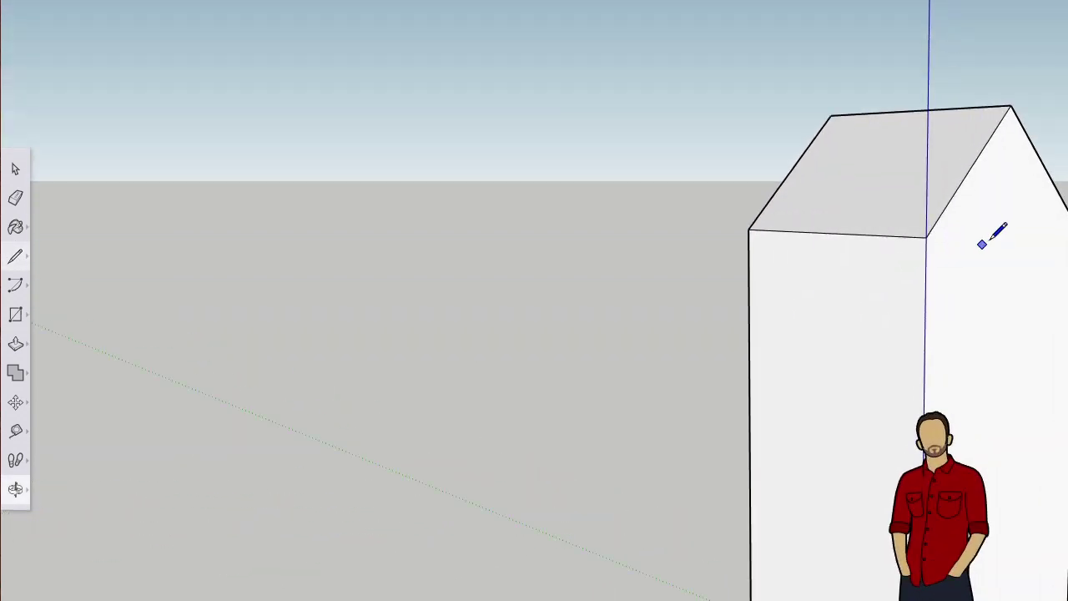
click(925, 238)
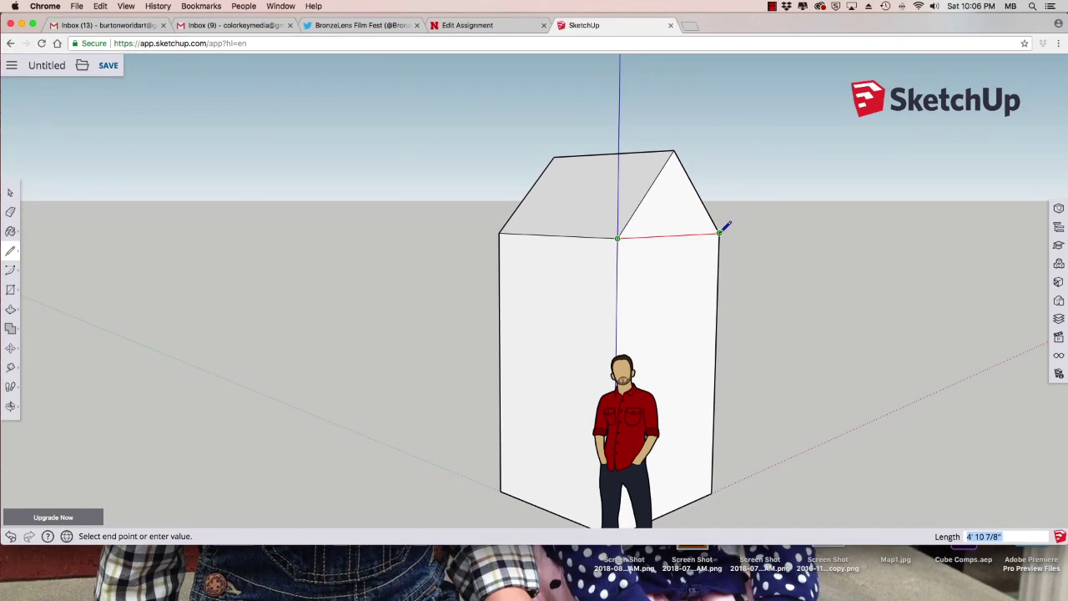
click(700, 239)
scroll(673, 254, up, 3)
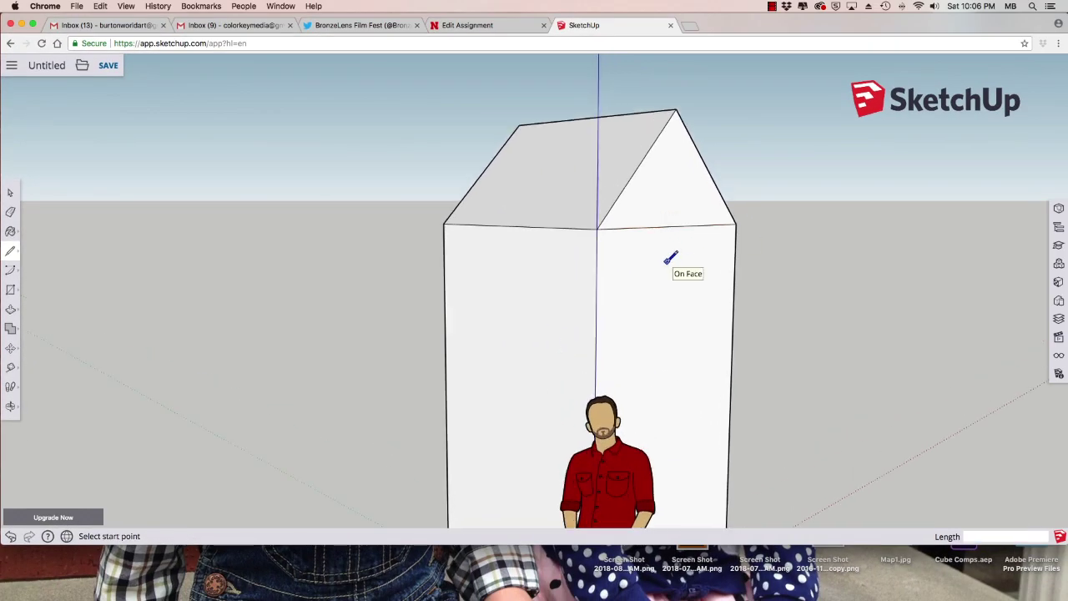
Push the right front wall and the front wall inward about 3 3/8 inches
key(o)
key(p)
drag(656, 291, 646, 292)
key(o)
scroll(626, 272, up, 5)
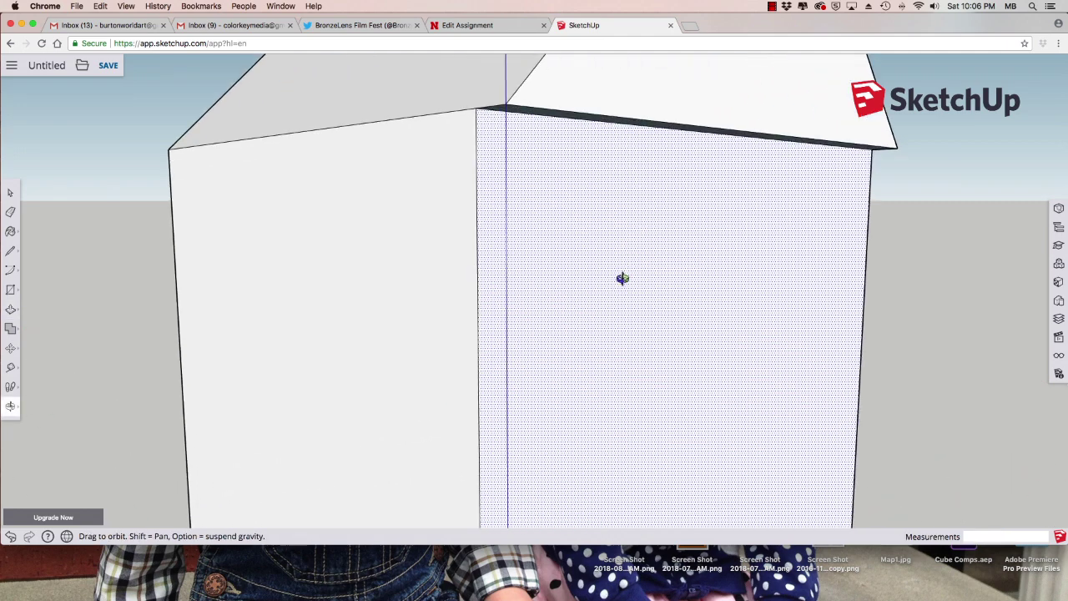
drag(623, 278, 705, 192)
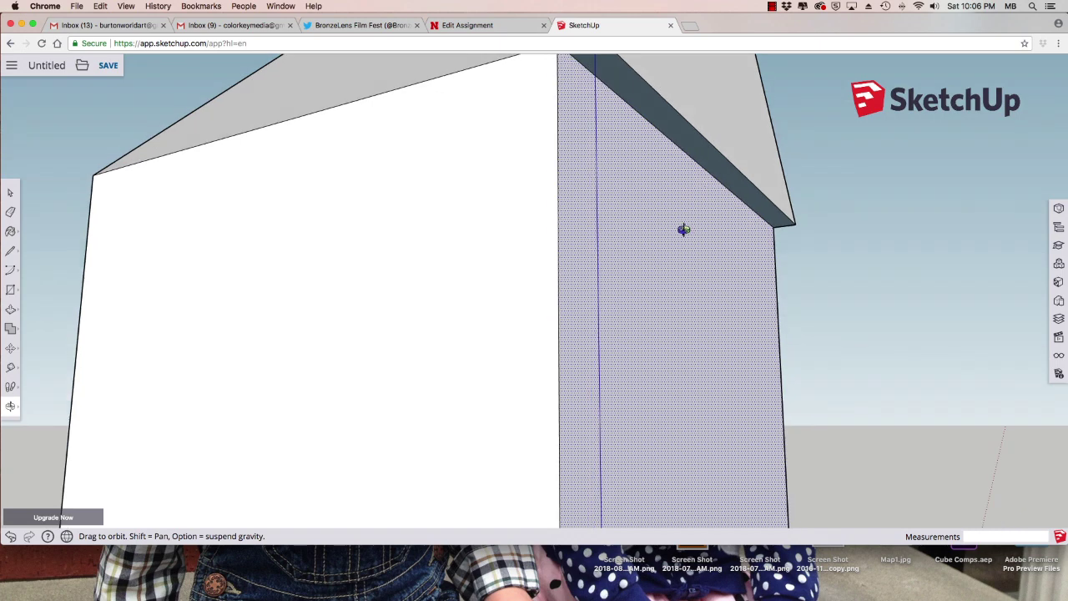
scroll(683, 228, down, 1)
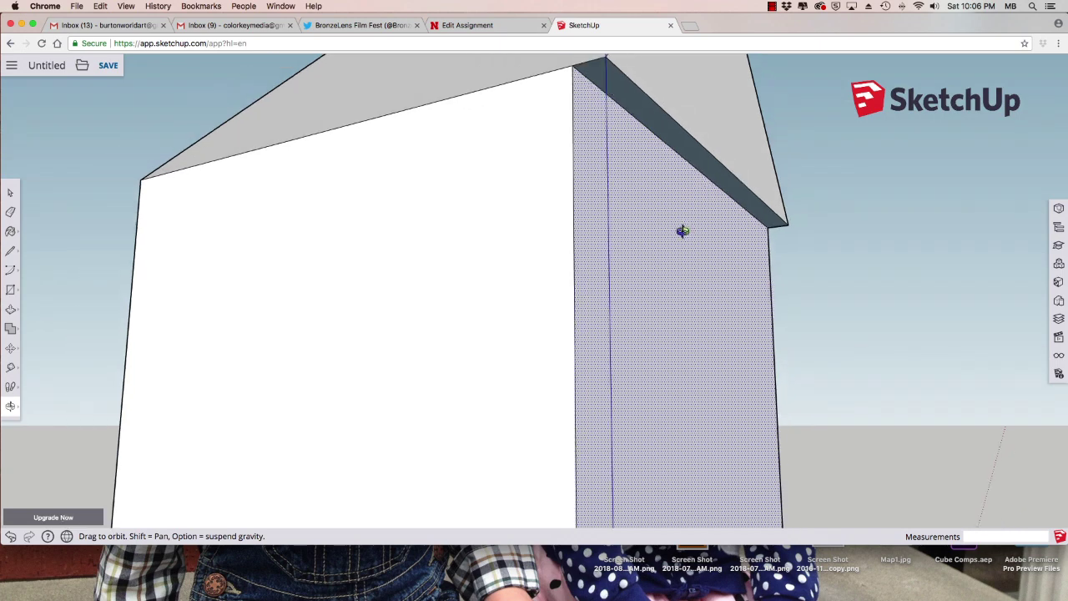
key(p)
drag(584, 255, 556, 269)
Push the left front wall inward as well, then zoom out to see the whole house
key(o)
drag(376, 284, 543, 319)
drag(509, 286, 449, 275)
key(p)
key(o)
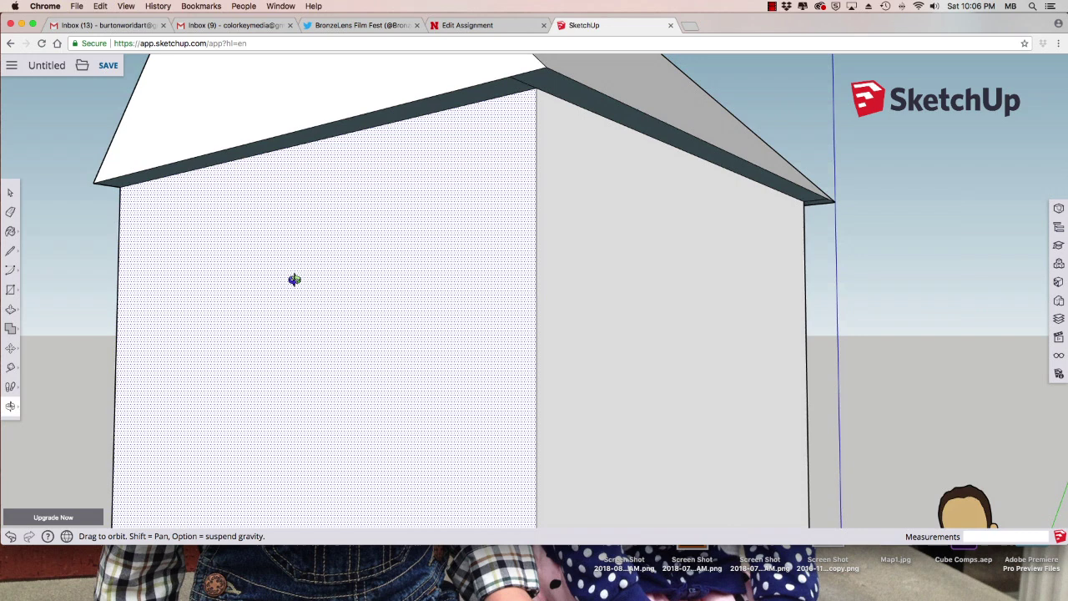
drag(291, 279, 575, 371)
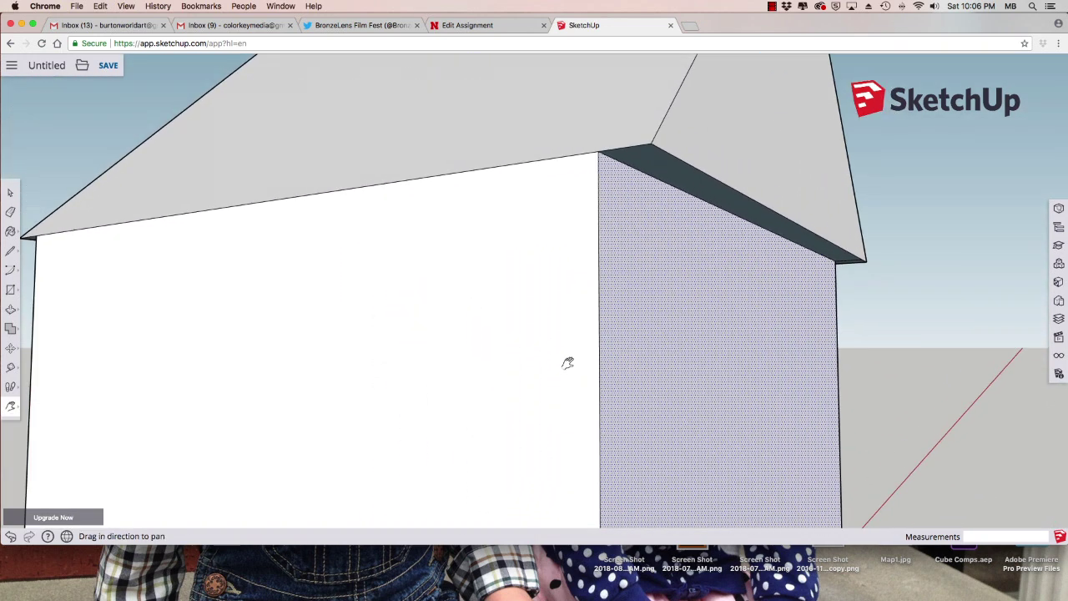
scroll(503, 362, down, 3)
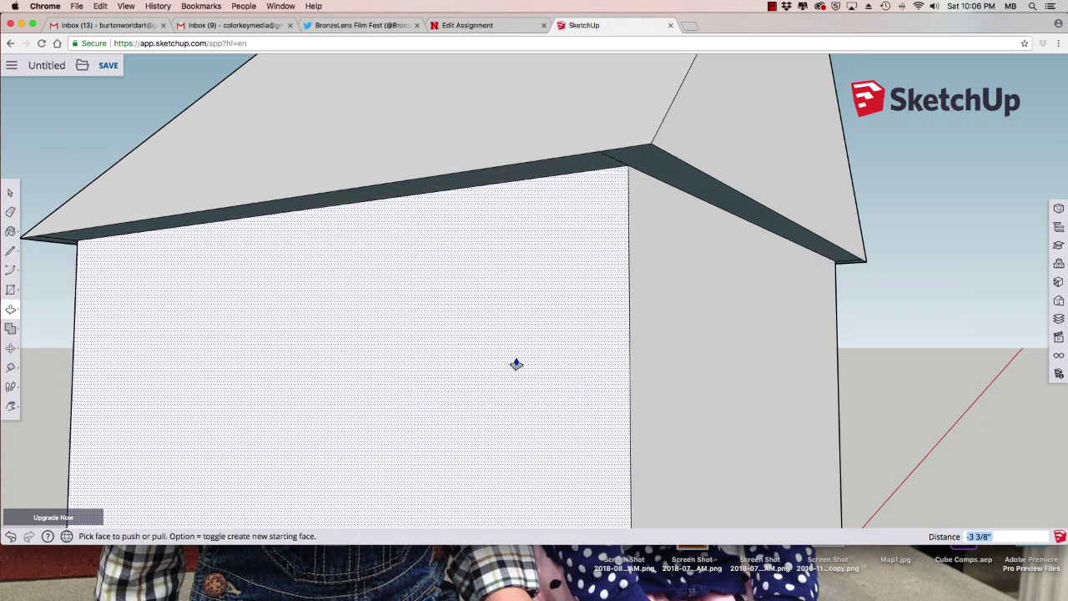
scroll(516, 363, down, 2)
scroll(516, 364, down, 3)
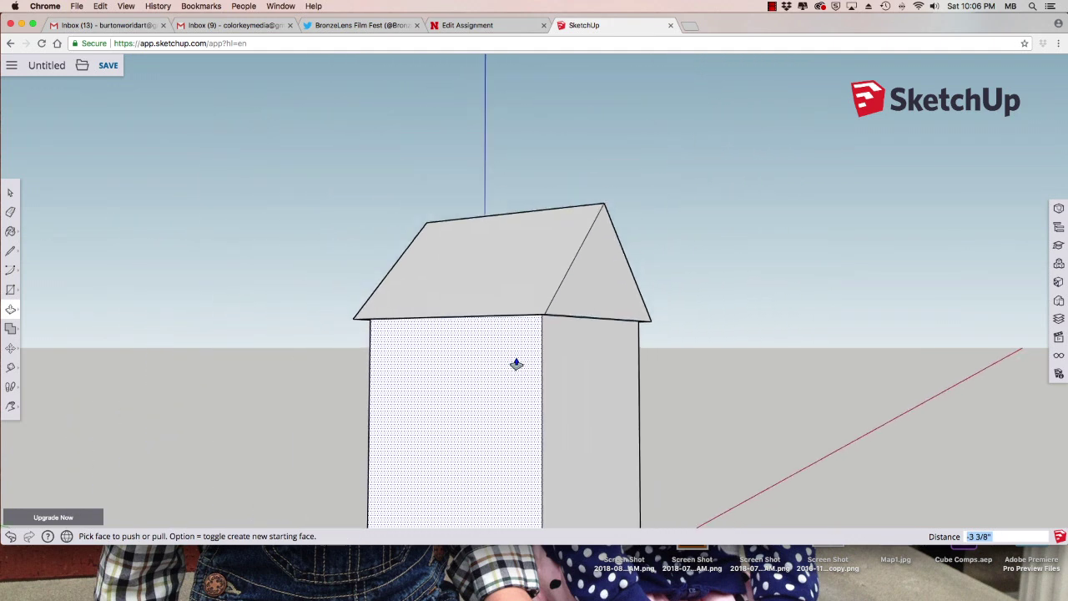
Draw a tall centre rectangle on the front wall as the door, redoing the first attempt
scroll(516, 364, down, 2)
middle_drag(512, 363, 85, 307)
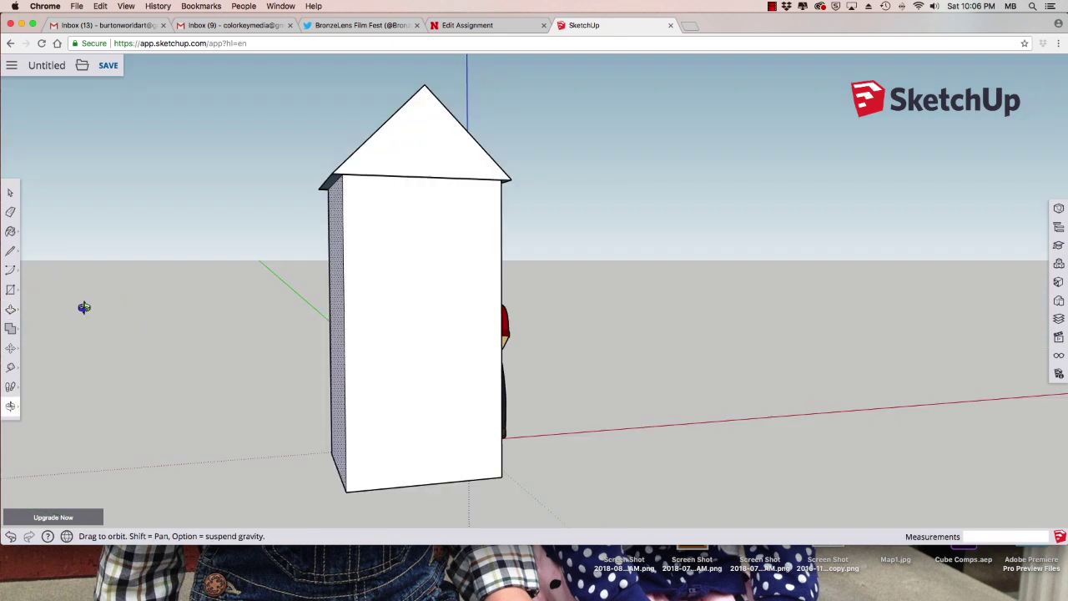
click(10, 290)
click(369, 488)
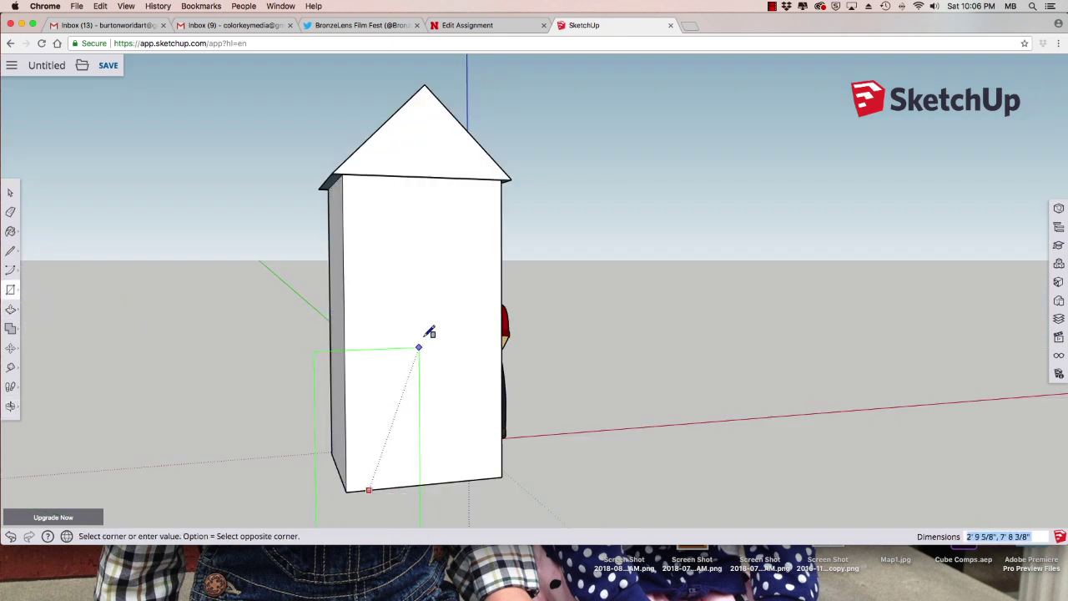
click(412, 367)
key(super+z)
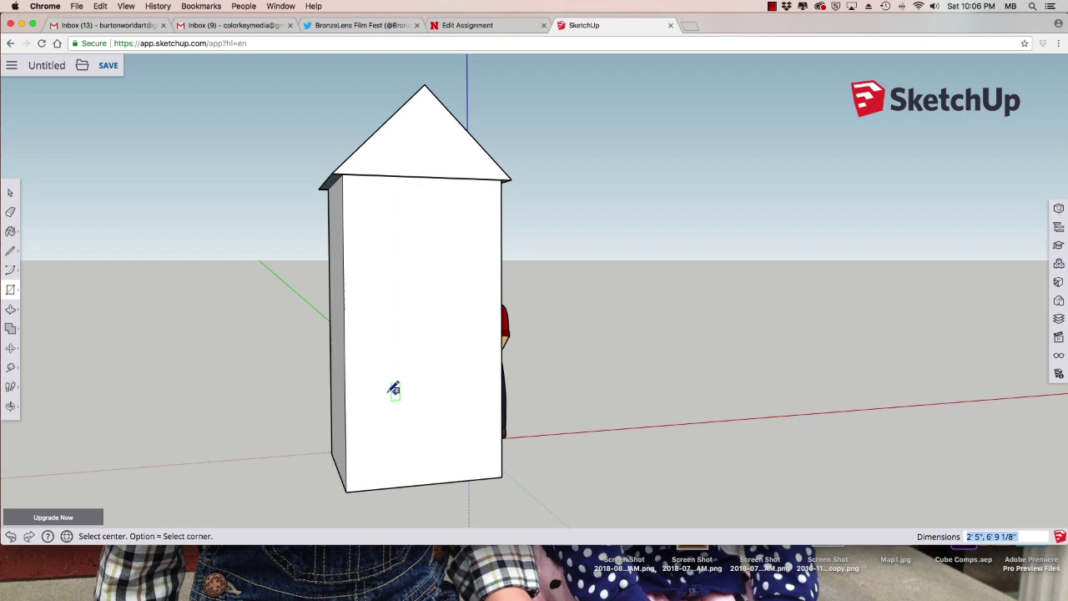
click(16, 290)
click(420, 337)
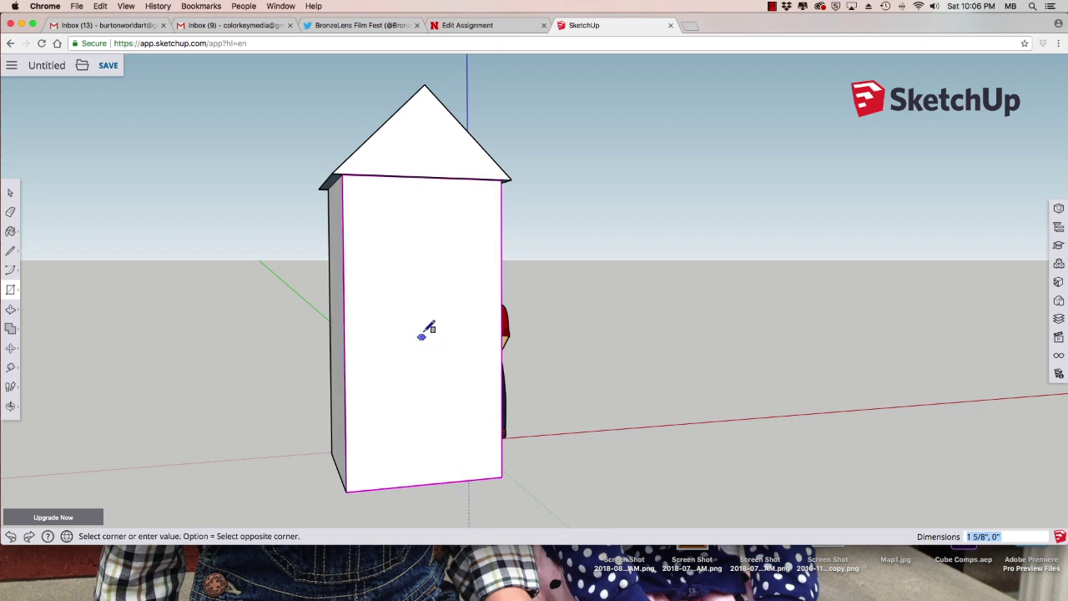
click(465, 187)
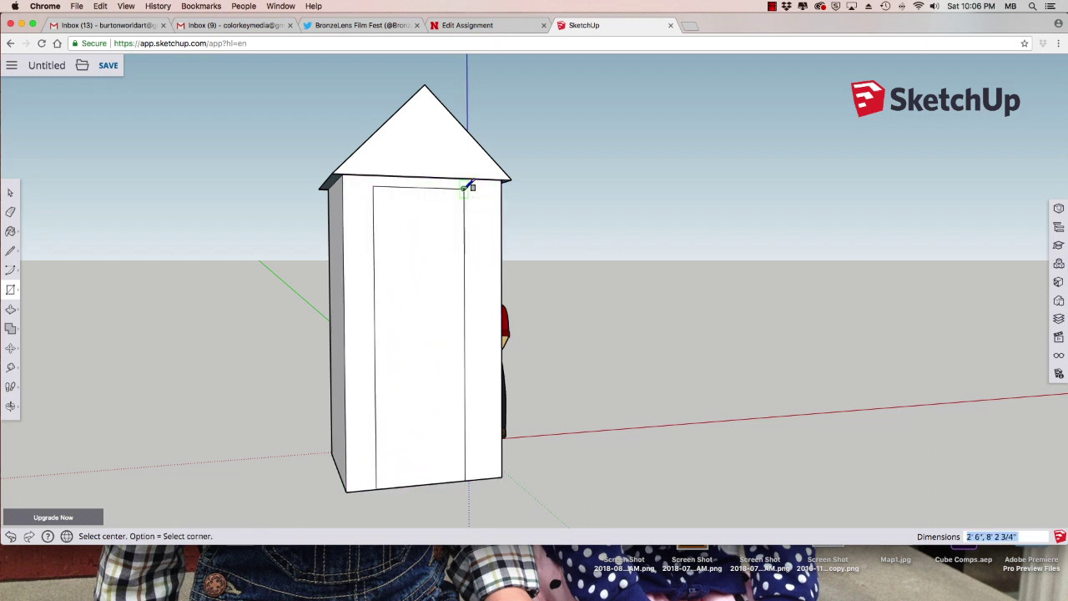
Move the door's right edge outward, its top edge down, and its left edge slightly left
key(m)
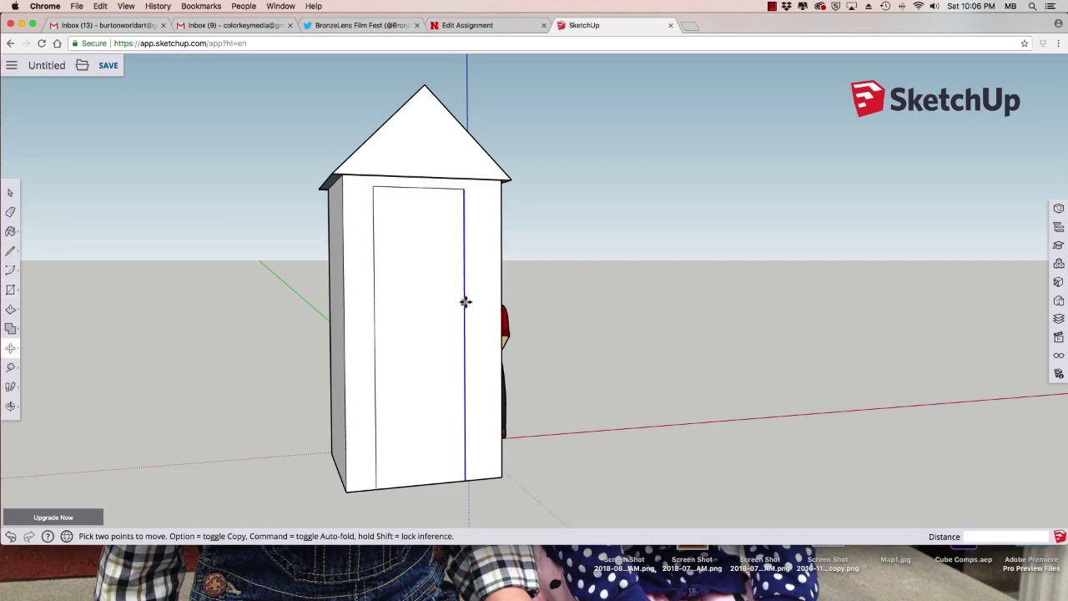
click(465, 301)
click(487, 301)
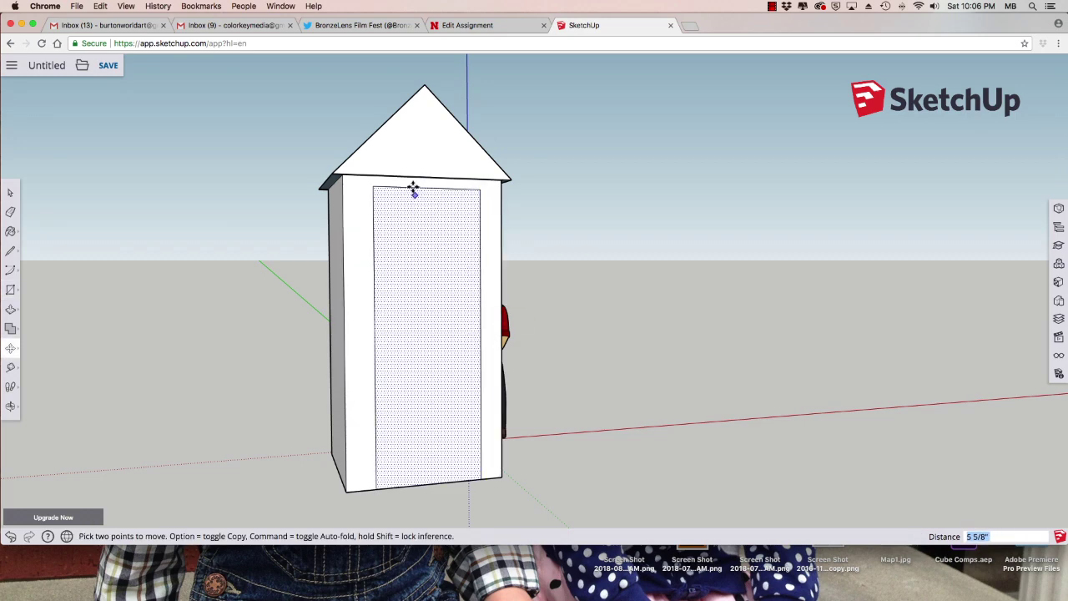
click(413, 191)
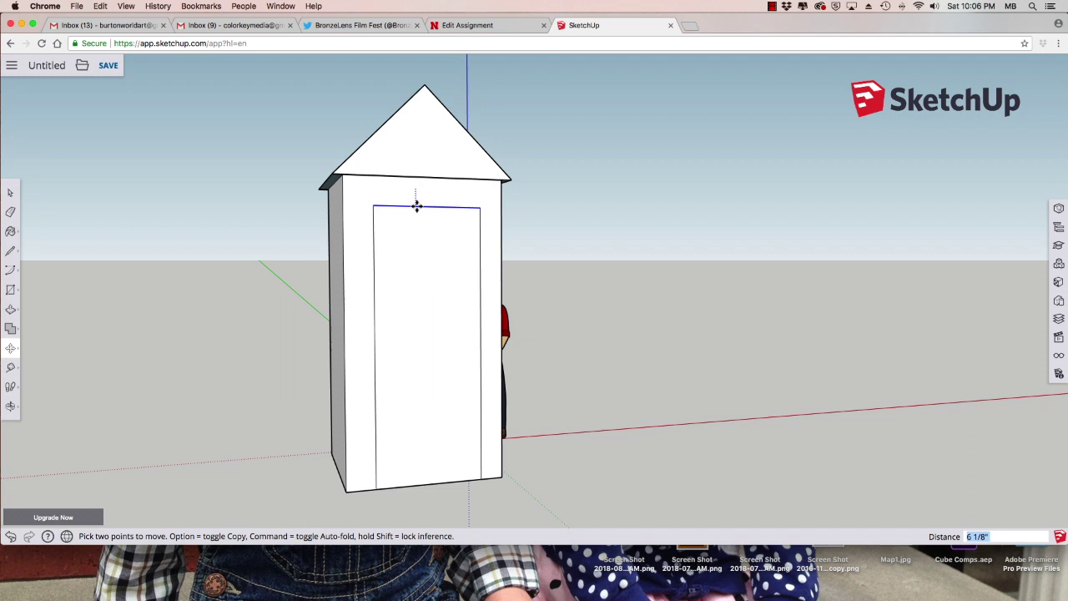
click(417, 208)
click(375, 303)
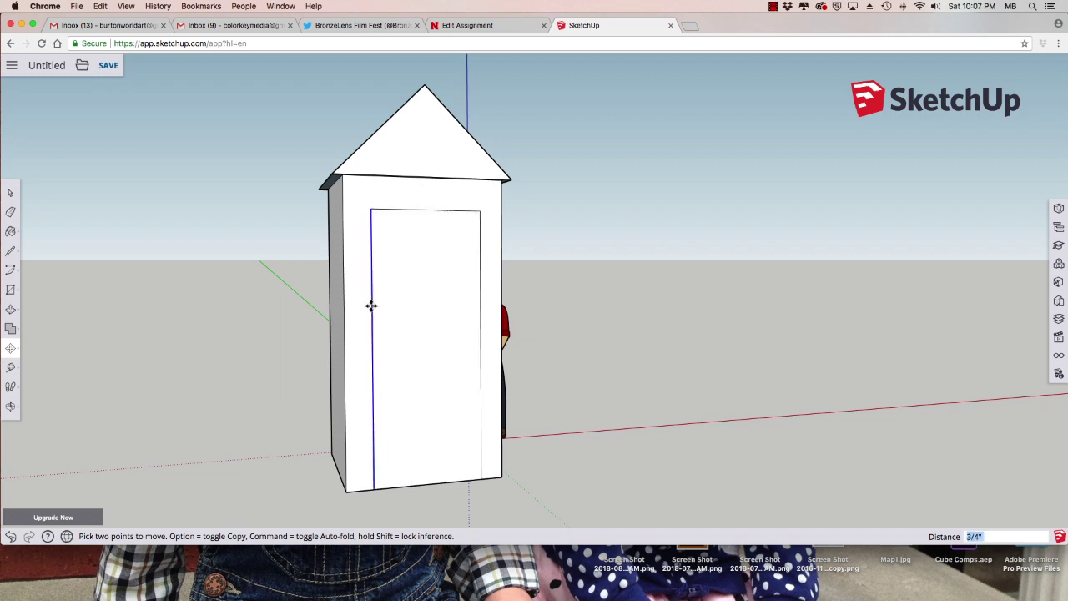
click(370, 303)
Draw a small circle near the door's left edge as the handle
key(c)
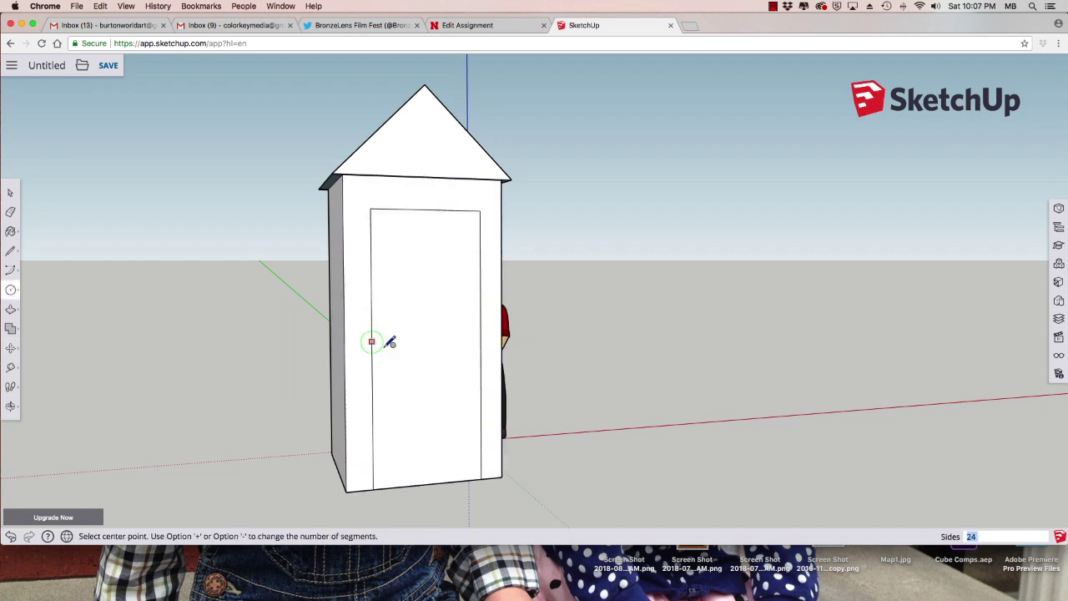
scroll(401, 337, up, 15)
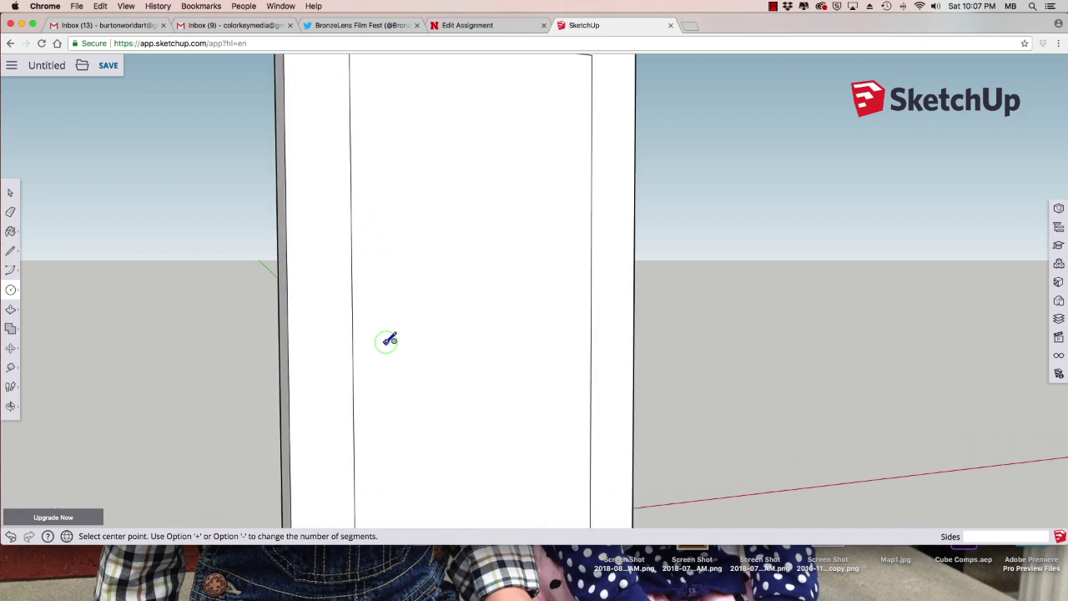
click(369, 335)
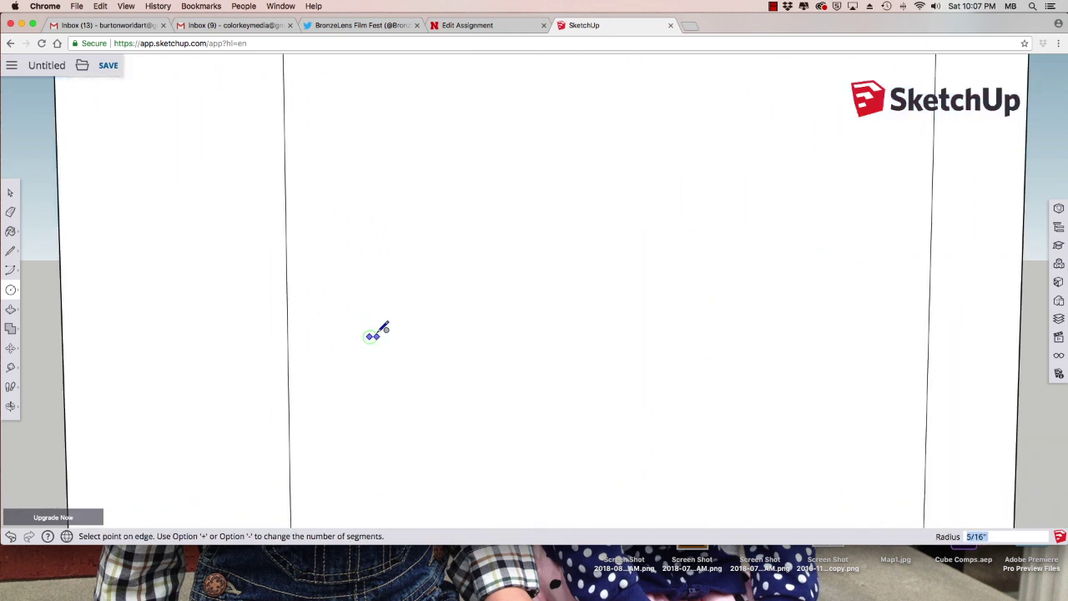
click(390, 318)
scroll(409, 341, down, 10)
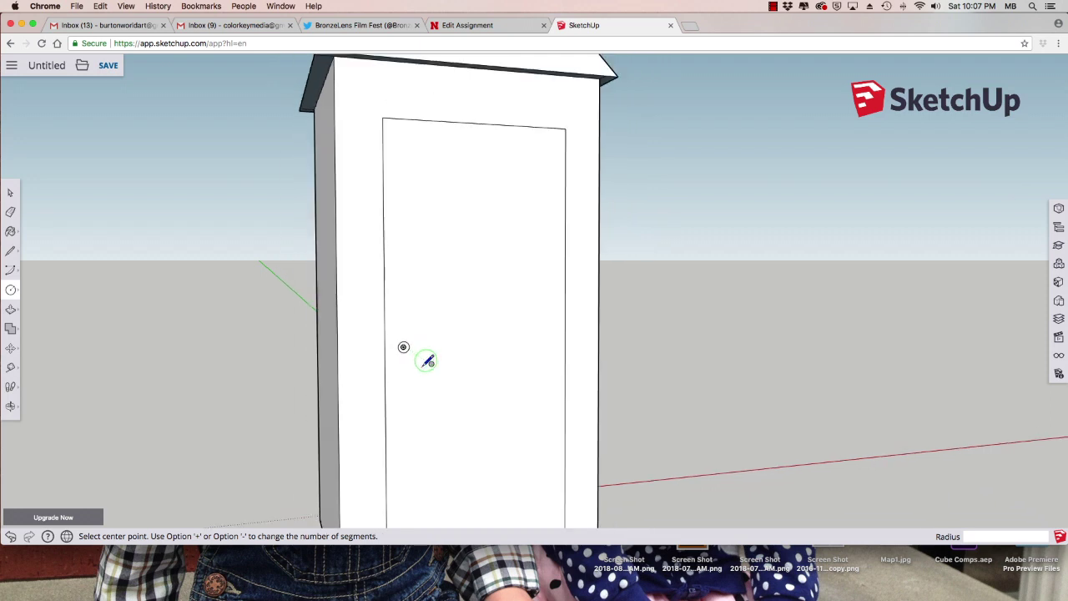
scroll(403, 346, down, 5)
scroll(428, 382, down, 3)
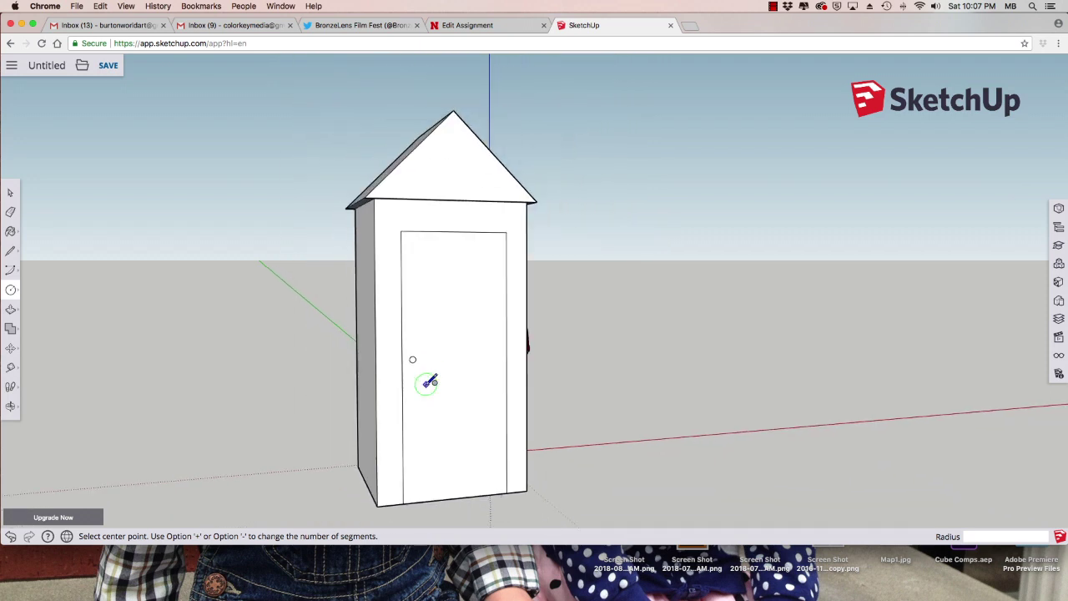
key(l)
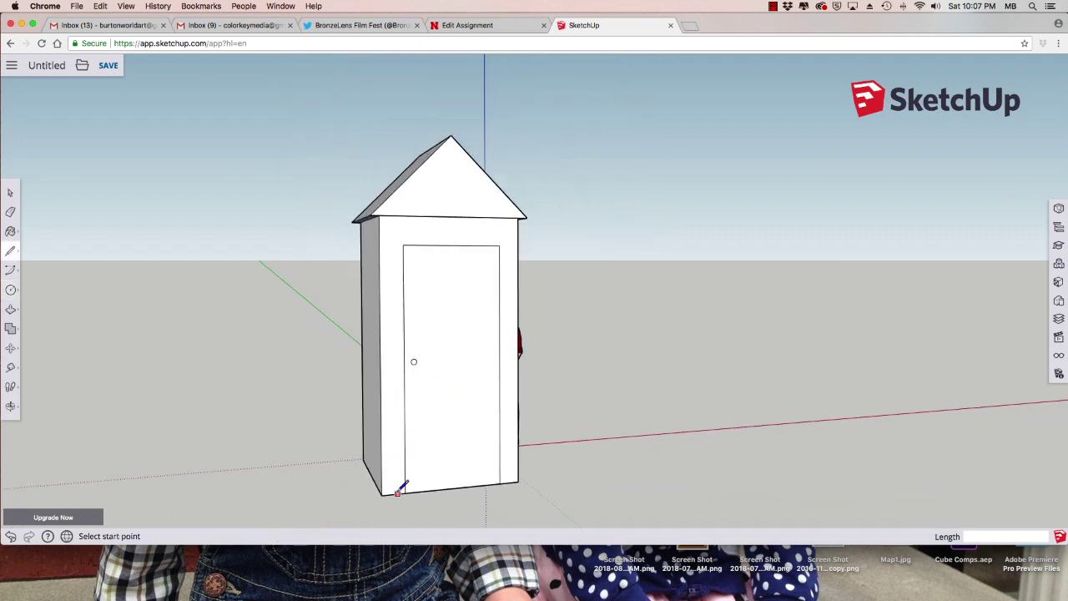
Draw the trim outline around the door with four connected lines
click(399, 491)
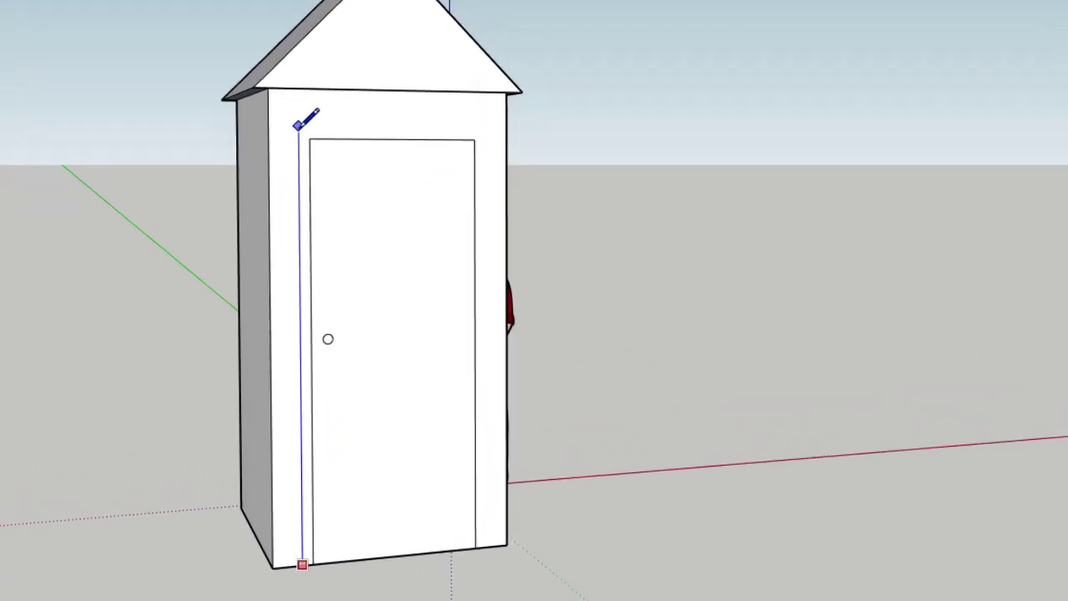
click(297, 126)
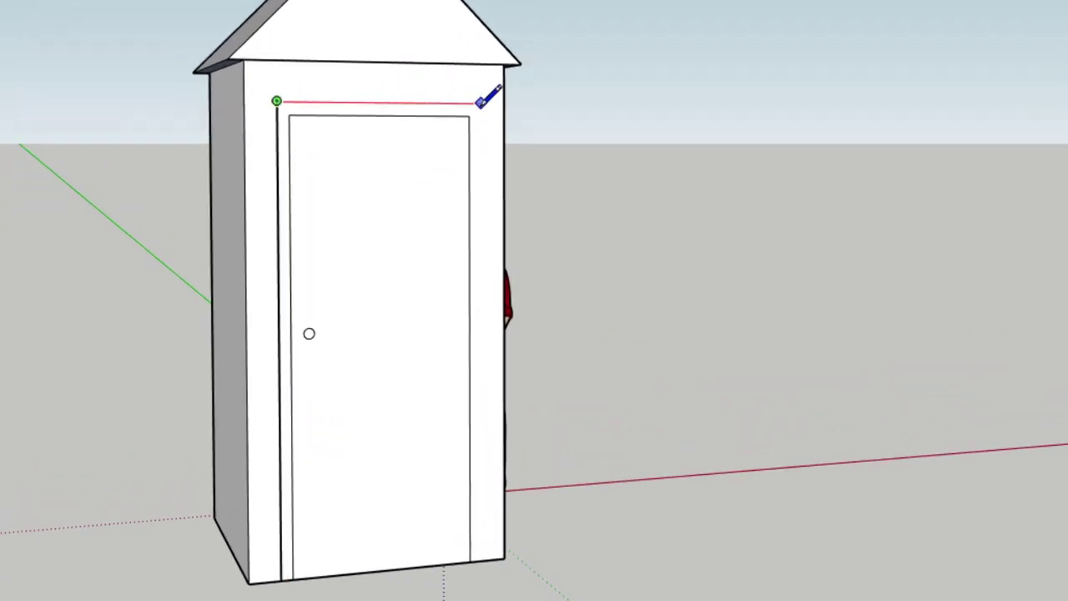
click(480, 102)
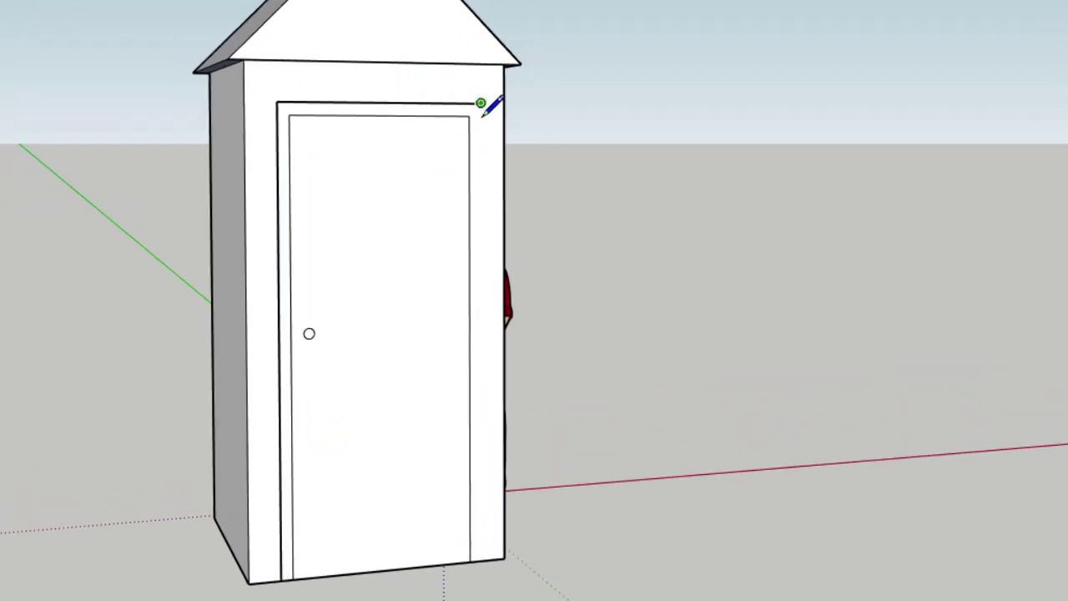
click(481, 559)
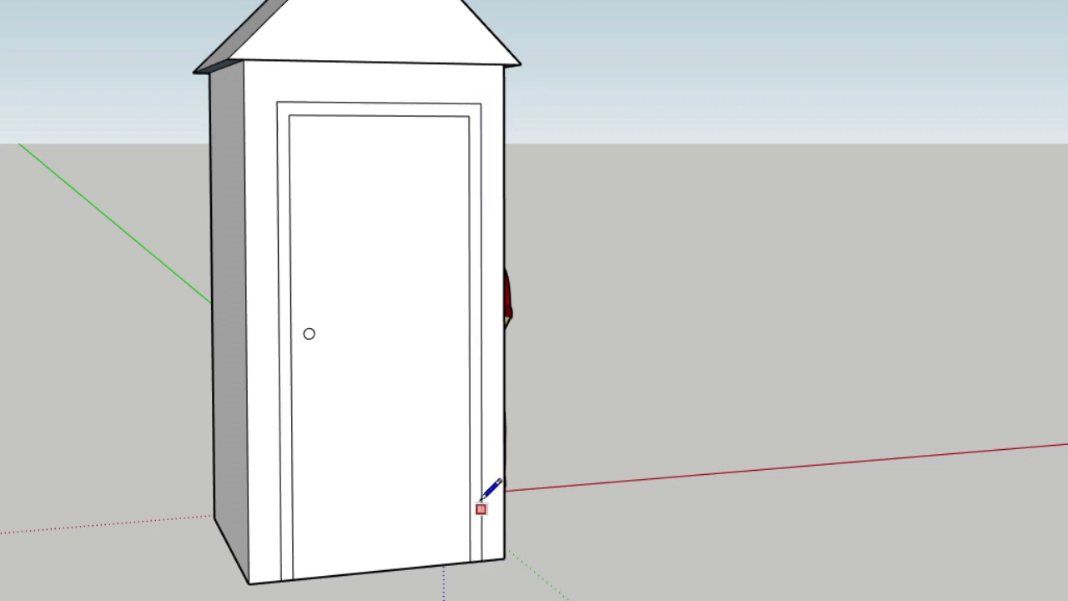
scroll(482, 492, up, 3)
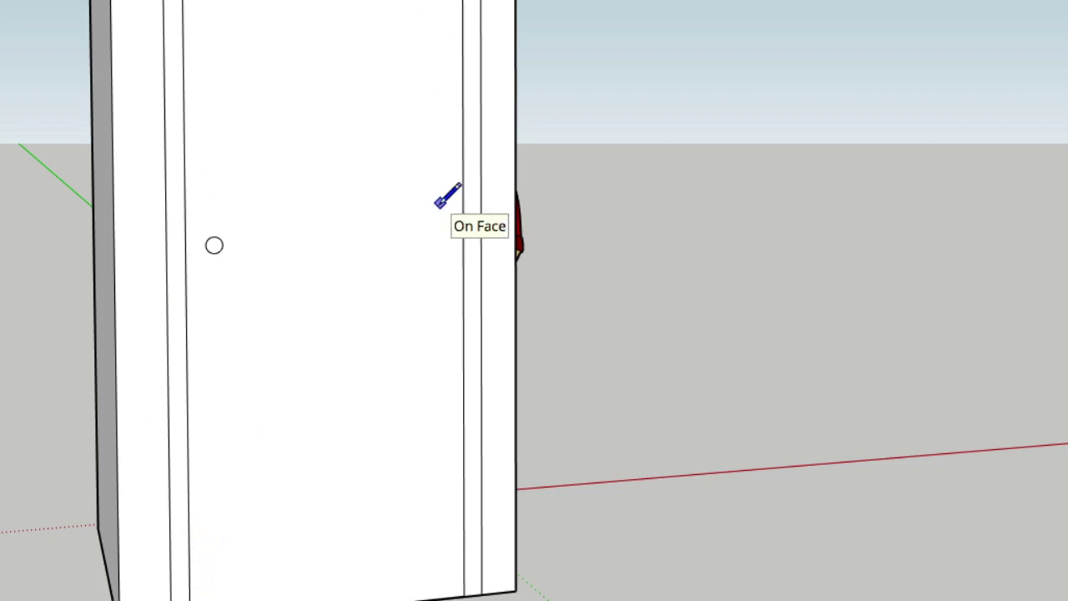
Pull the trim strip outward about 7/8 inch
key(p)
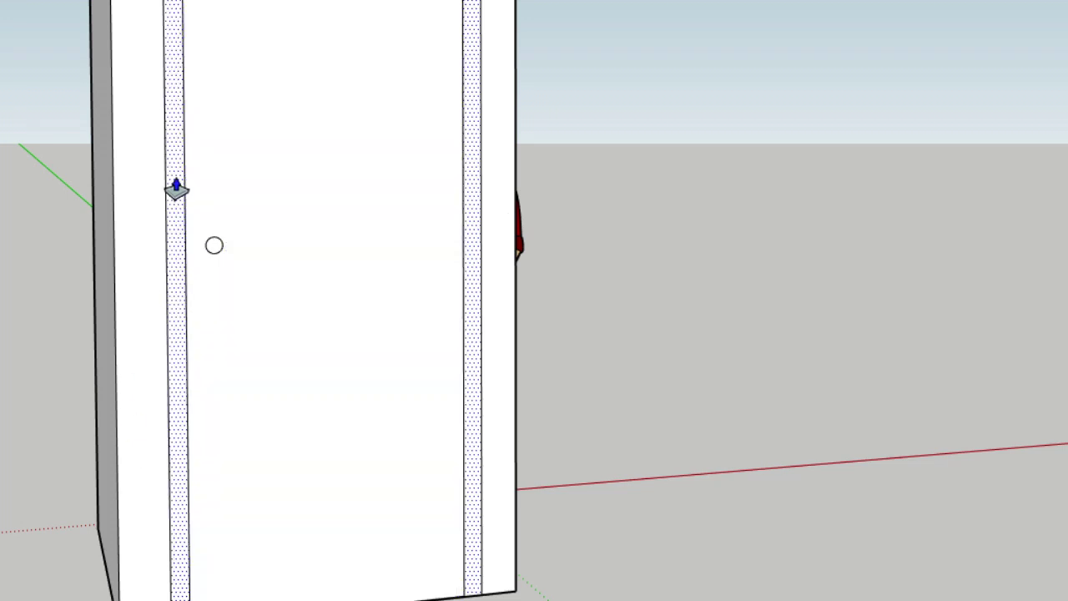
click(175, 187)
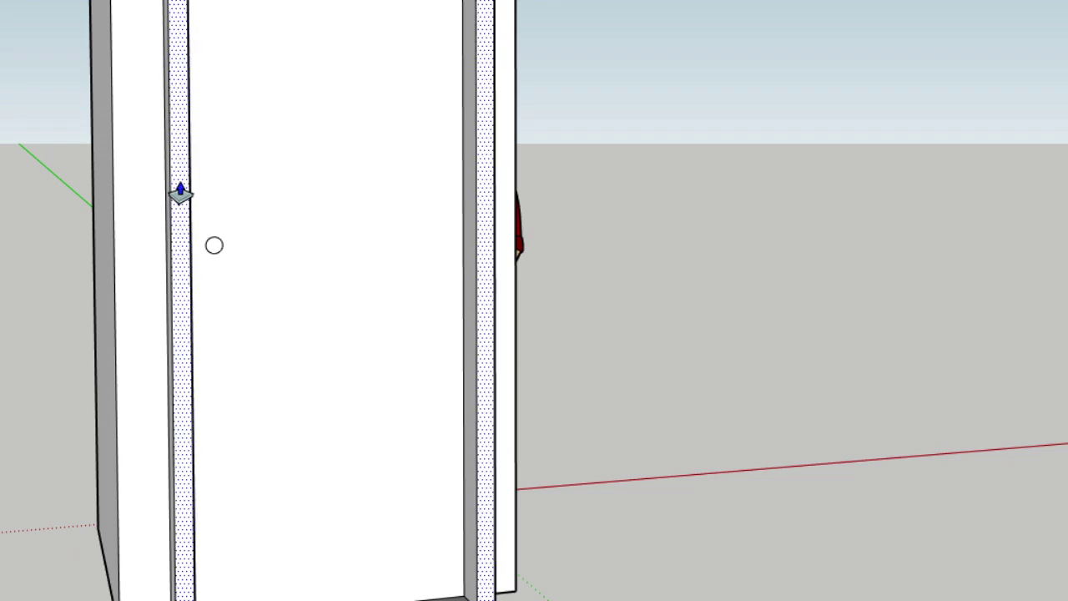
scroll(180, 191, up, 5)
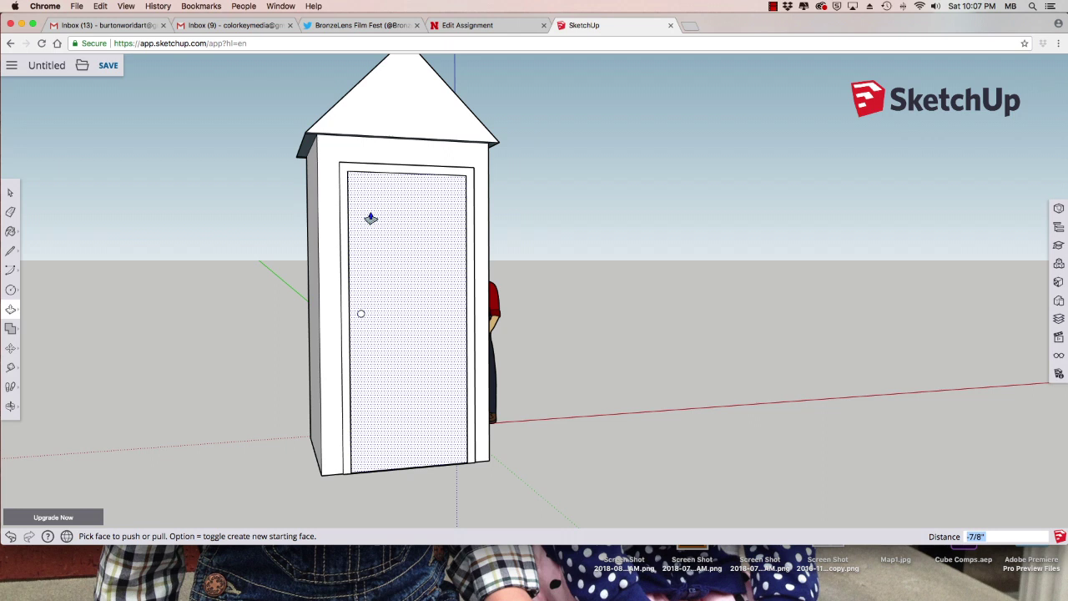
Draw the crescent's outer curve on the front gable with the two-point Arc tool
key(h)
scroll(344, 207, up, 5)
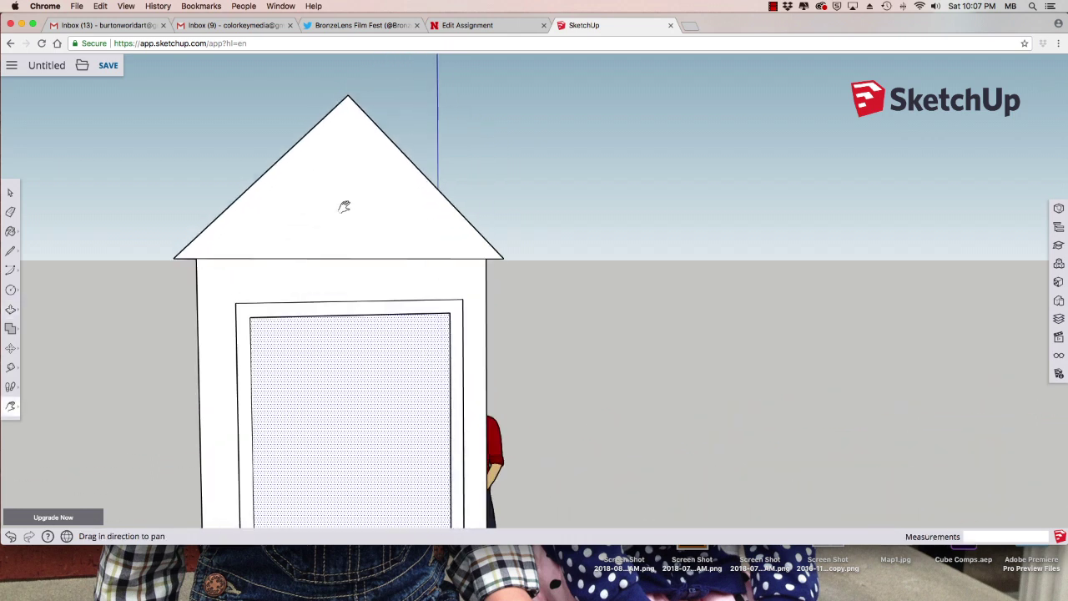
click(11, 271)
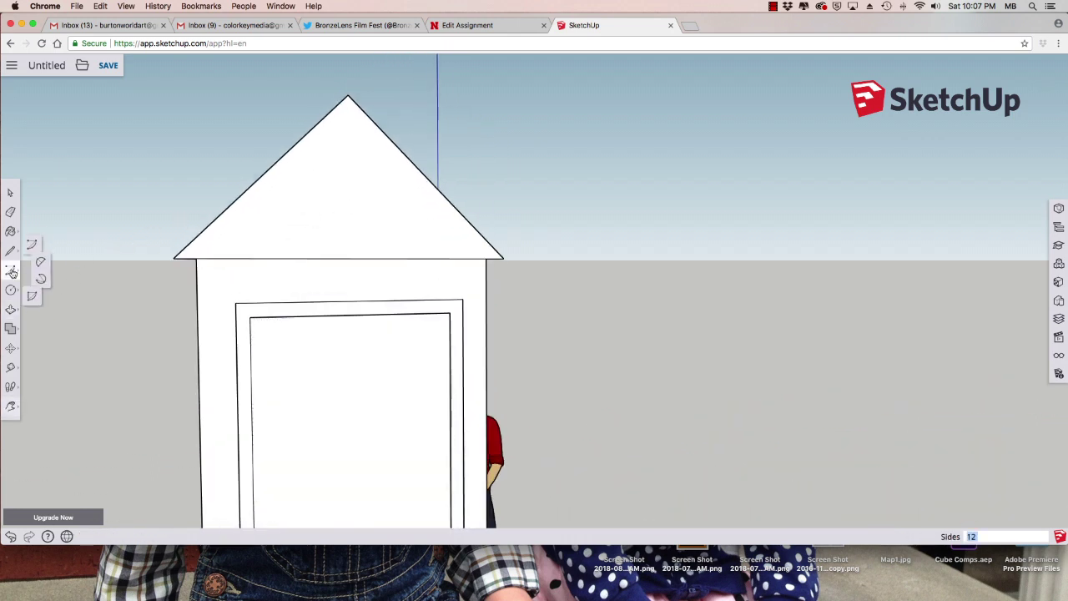
click(51, 260)
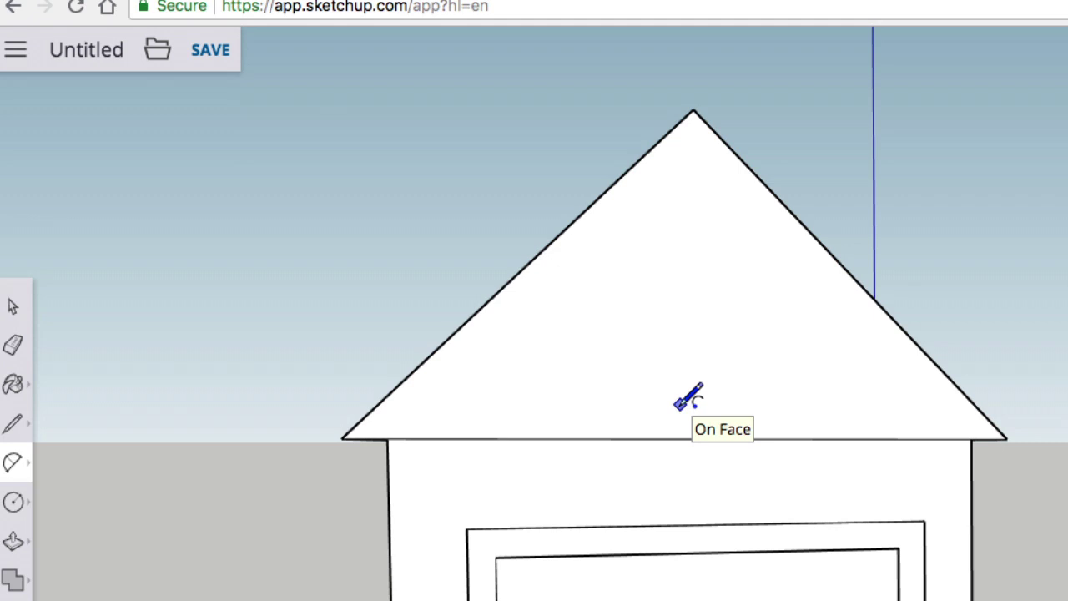
click(680, 405)
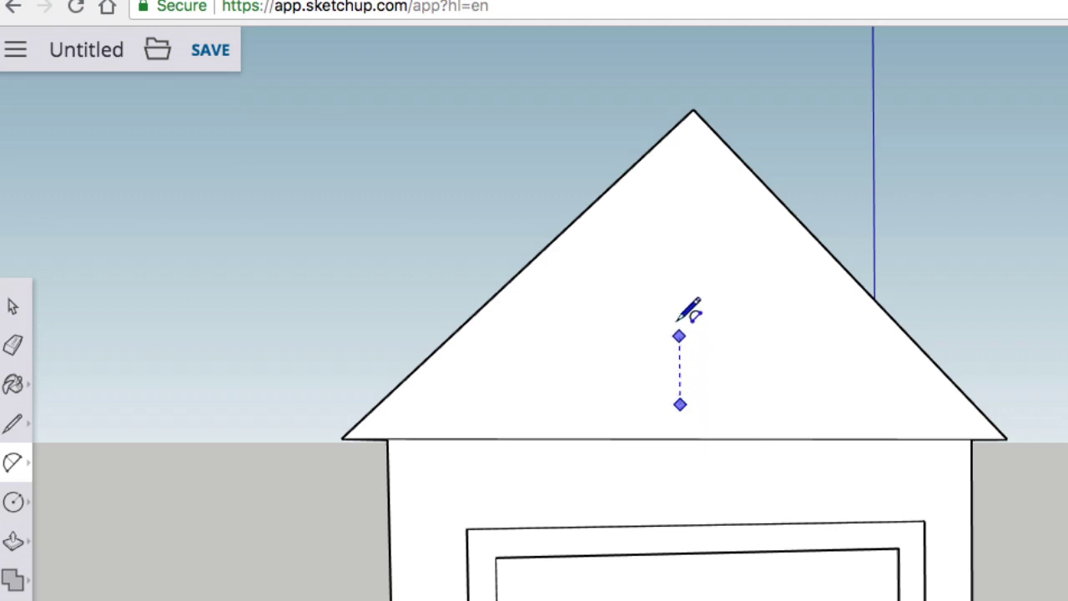
click(677, 217)
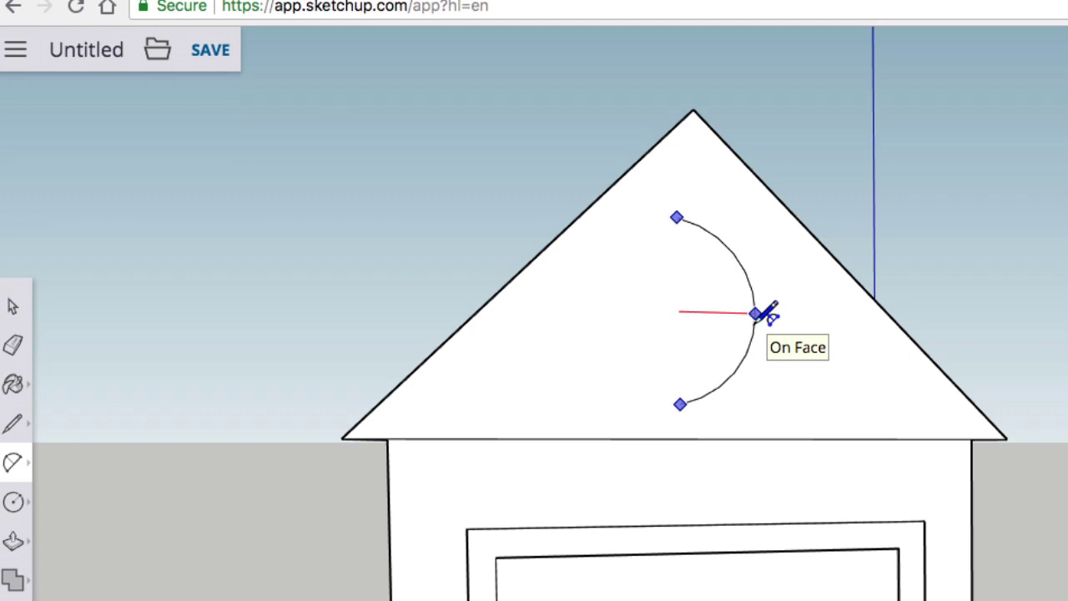
click(756, 313)
Draw the inner arc between the crescent's top and bottom points, then orbit to face the gable
scroll(700, 242, up, 4)
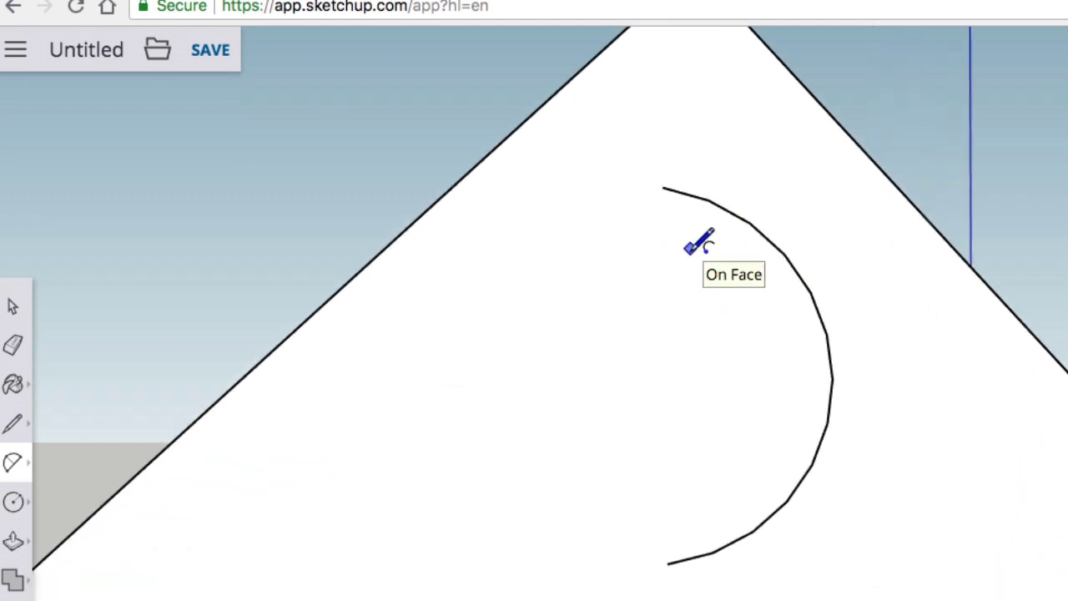
click(662, 186)
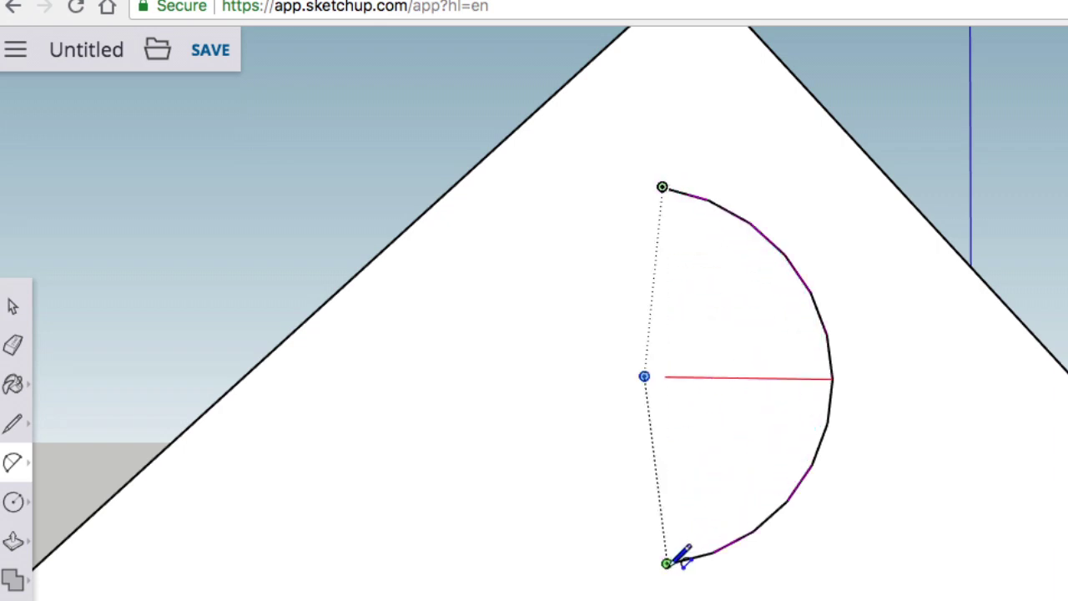
click(666, 564)
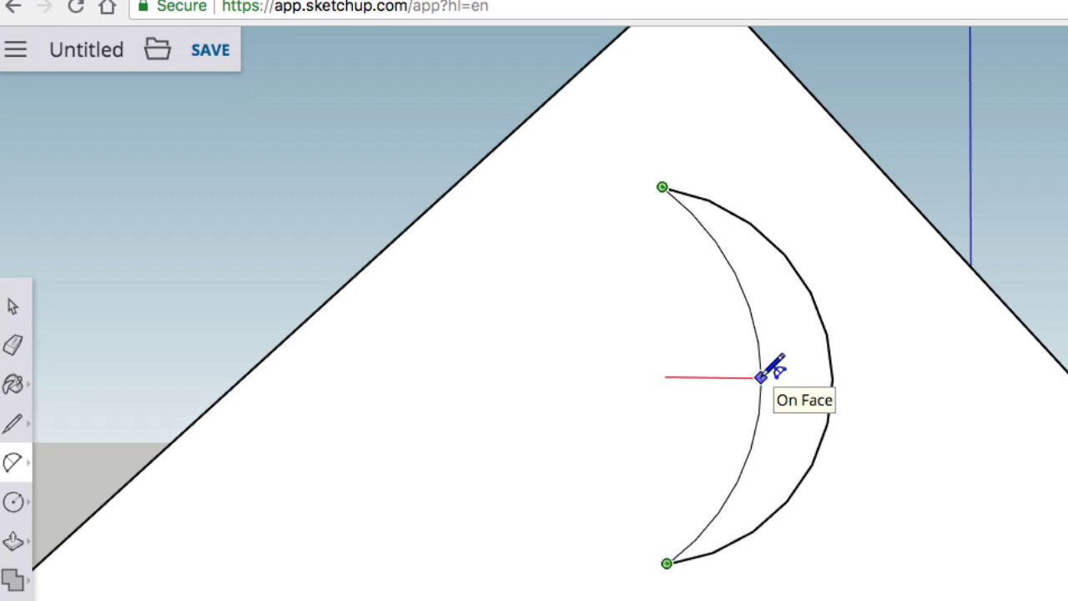
click(760, 378)
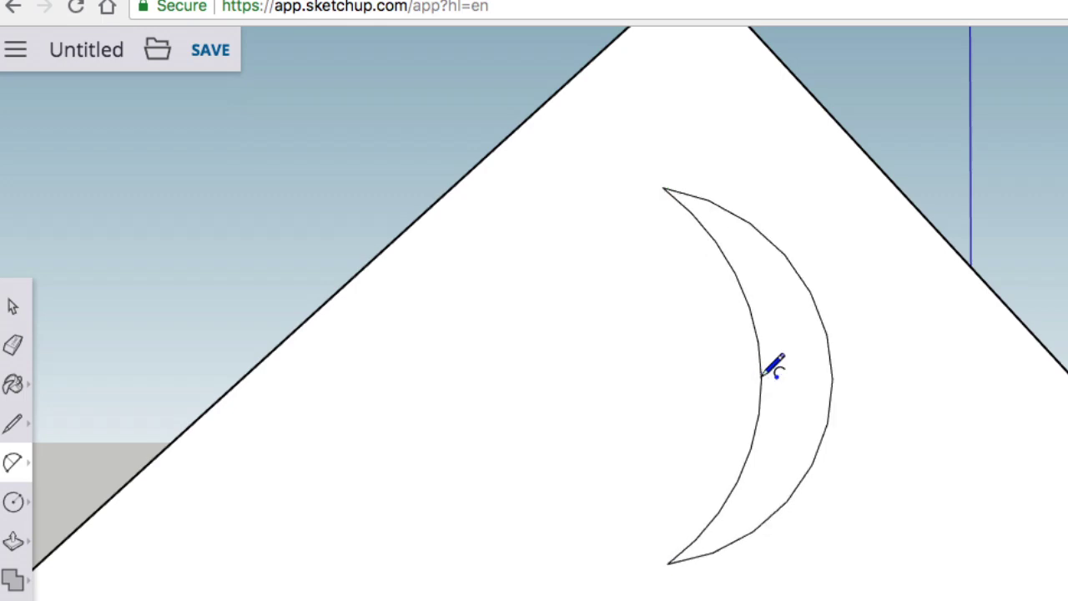
key(o)
drag(706, 389, 1067, 588)
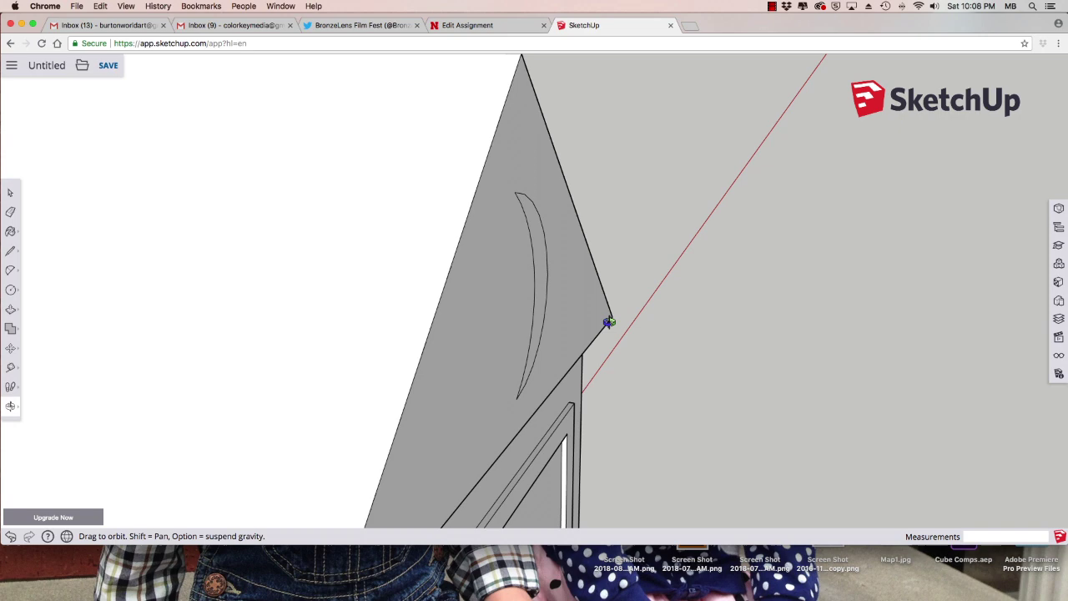
drag(609, 322, 546, 308)
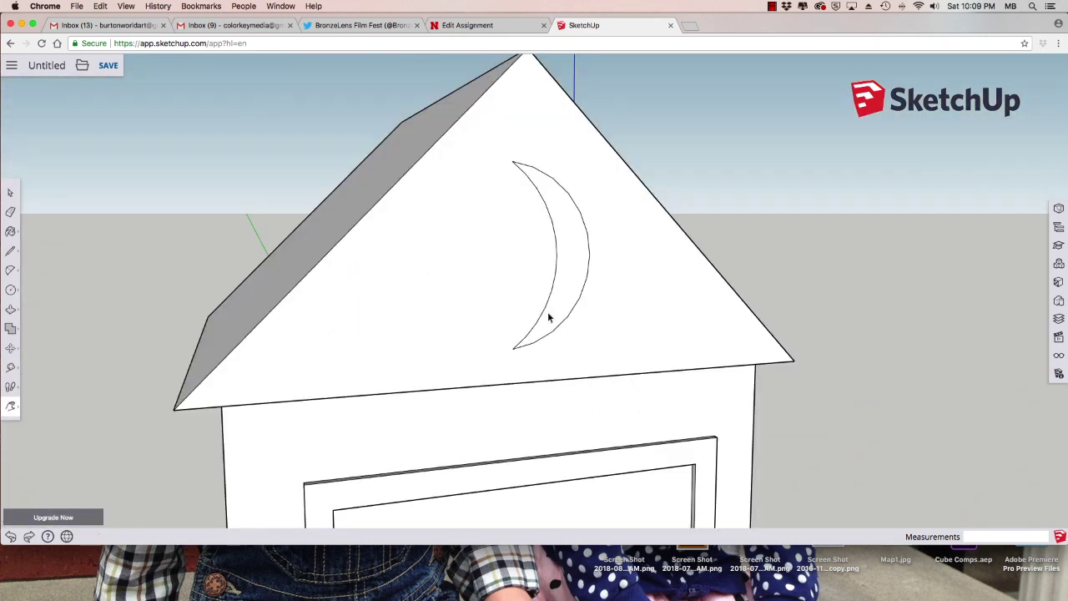
Push the crescent face into the gable, restoring it after a trial delete
key(space)
click(566, 262)
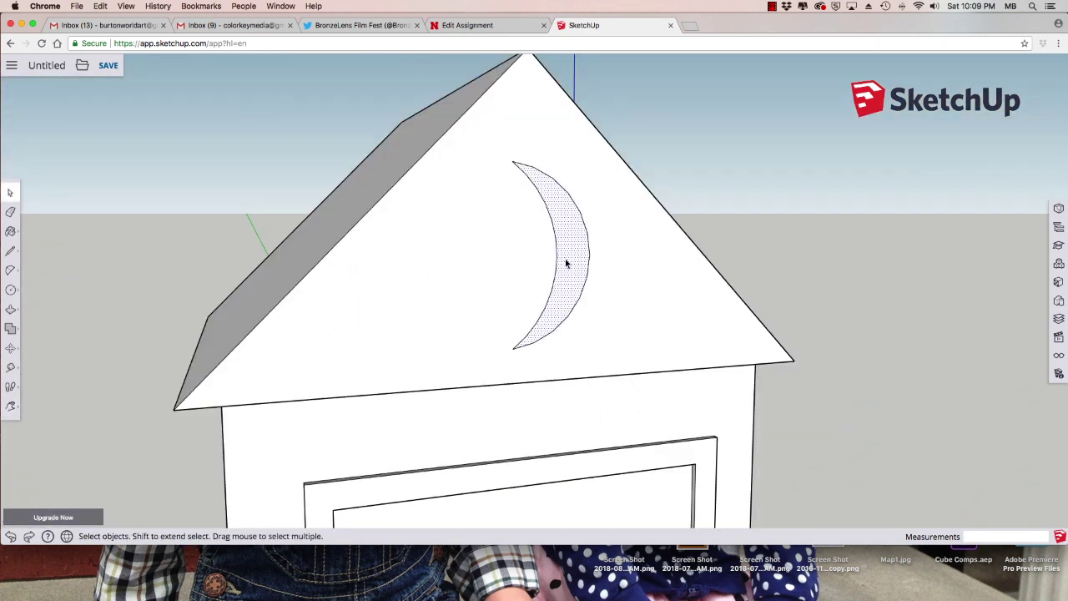
key(Delete)
key(super+z)
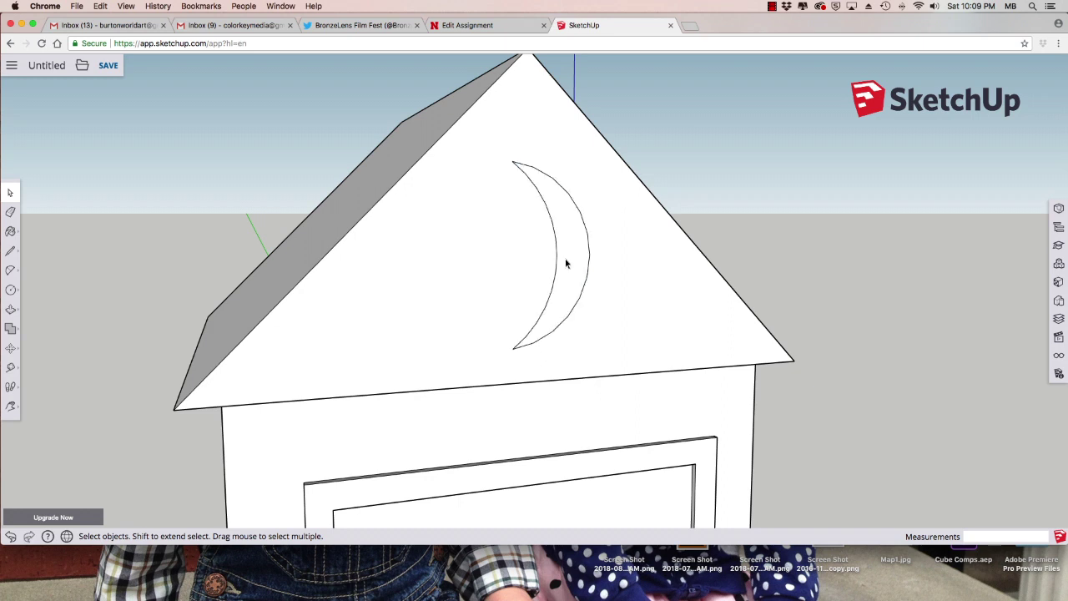
key(p)
click(567, 272)
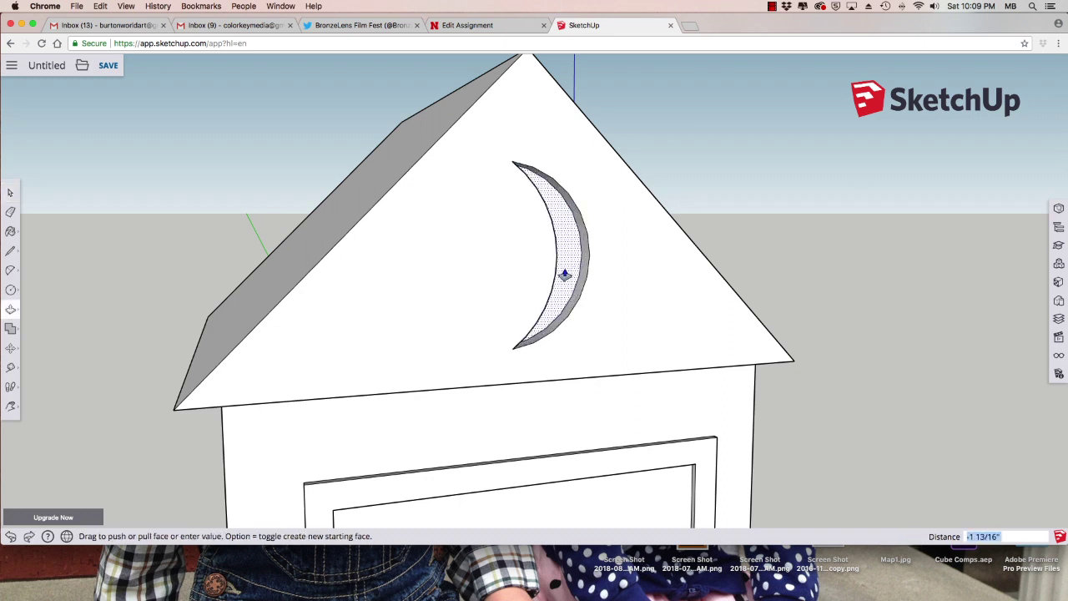
scroll(548, 316, down, 6)
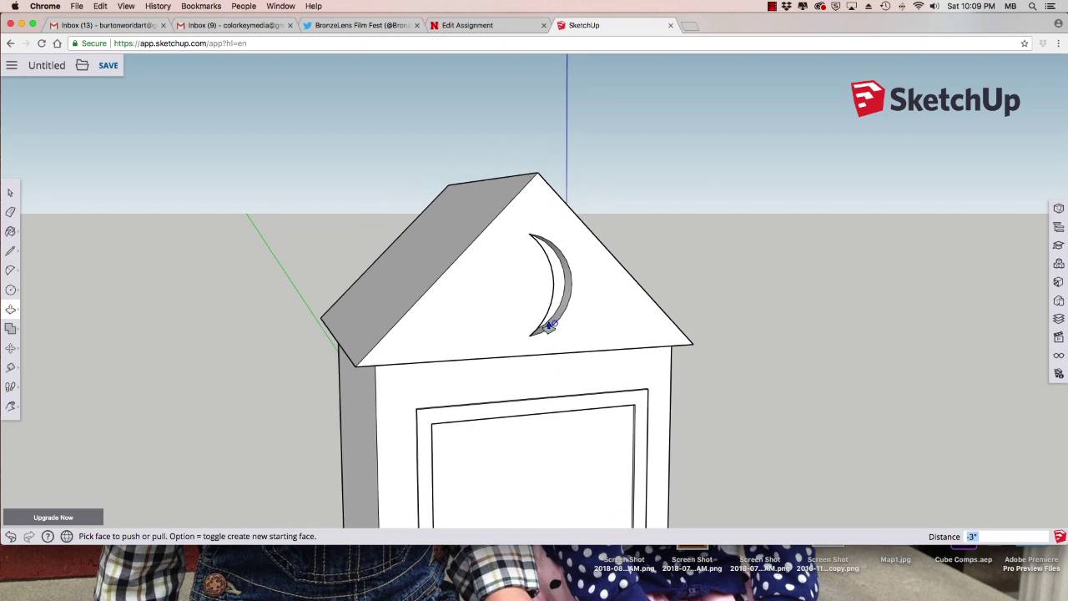
scroll(547, 327, up, 5)
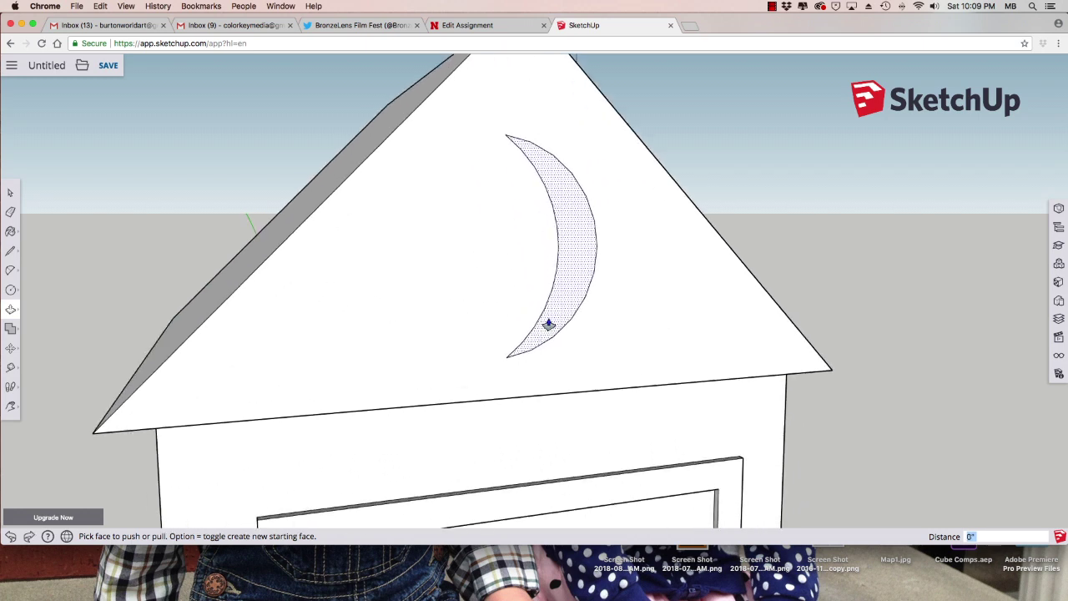
Move the recessed crescent slightly left along the red axis
key(m)
click(575, 269)
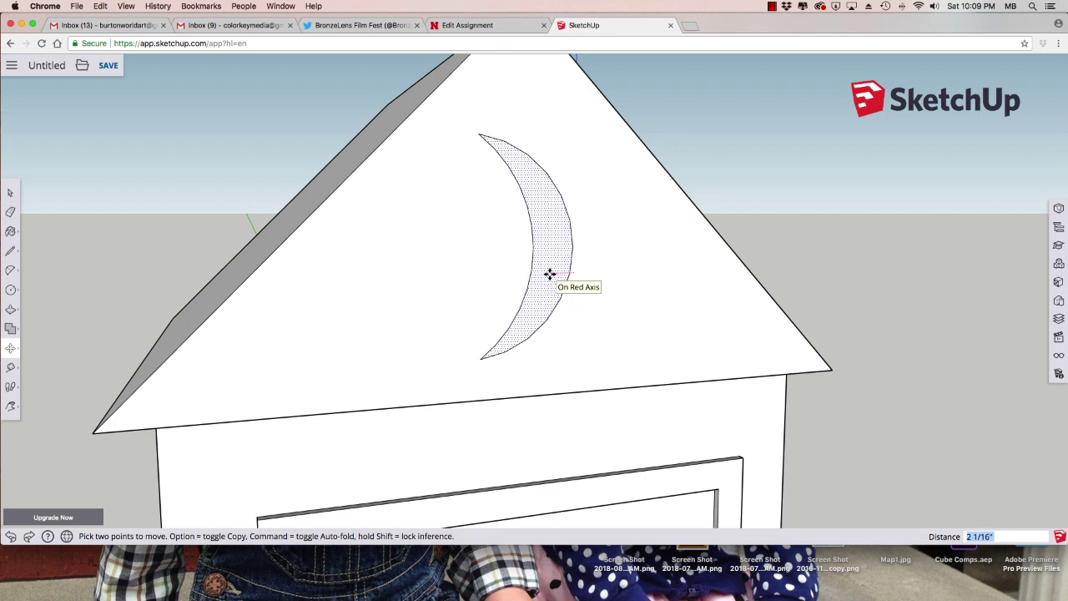
click(550, 275)
scroll(550, 258, down, 5)
key(h)
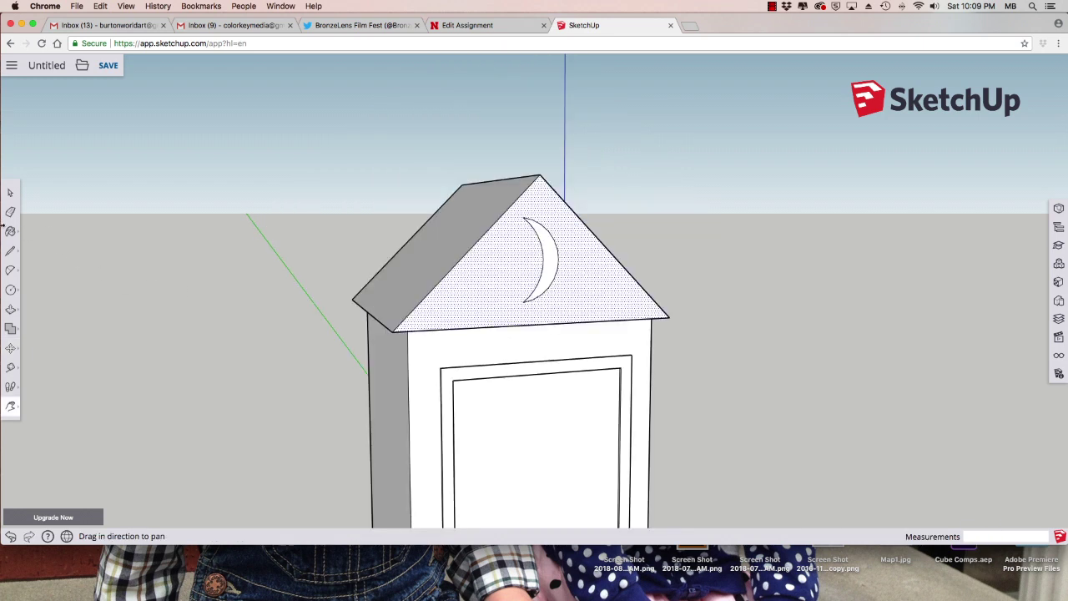
Paint the door, left side wall, front wall and gable with Modern Siding
click(12, 237)
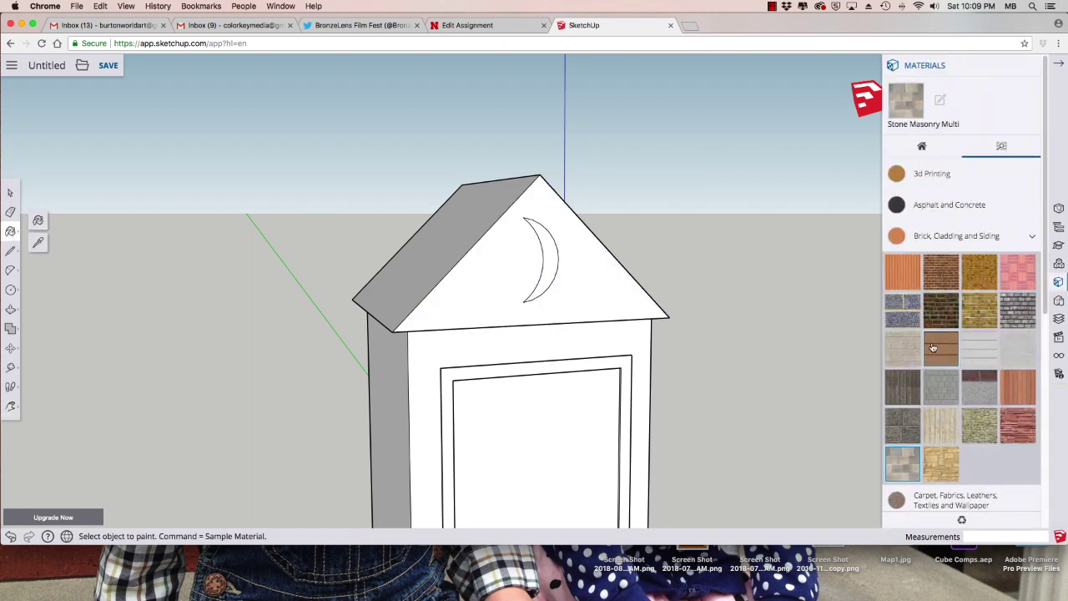
scroll(932, 346, down, 3)
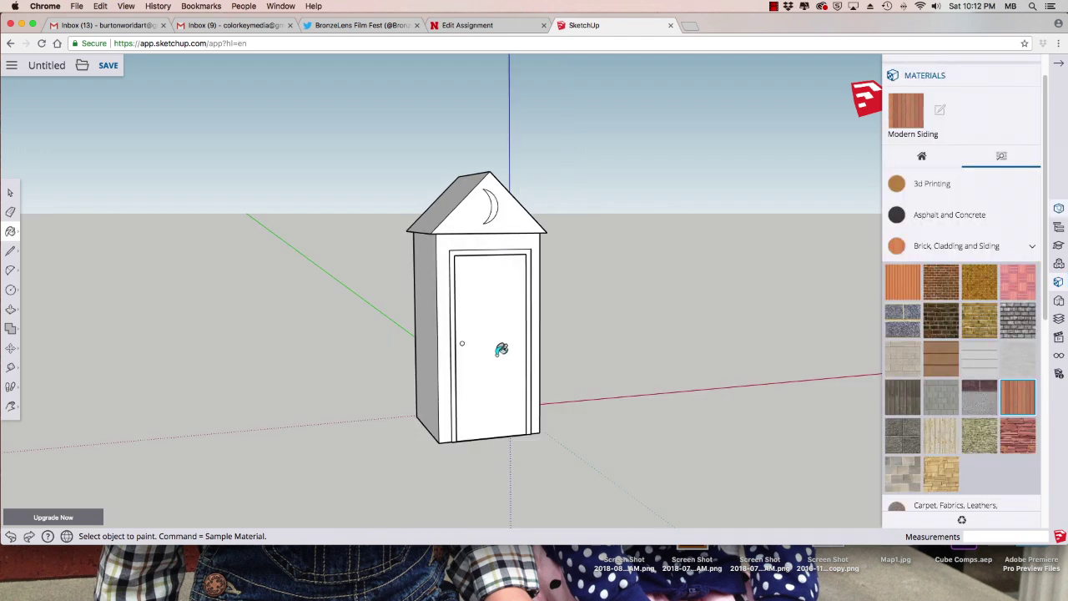
click(501, 353)
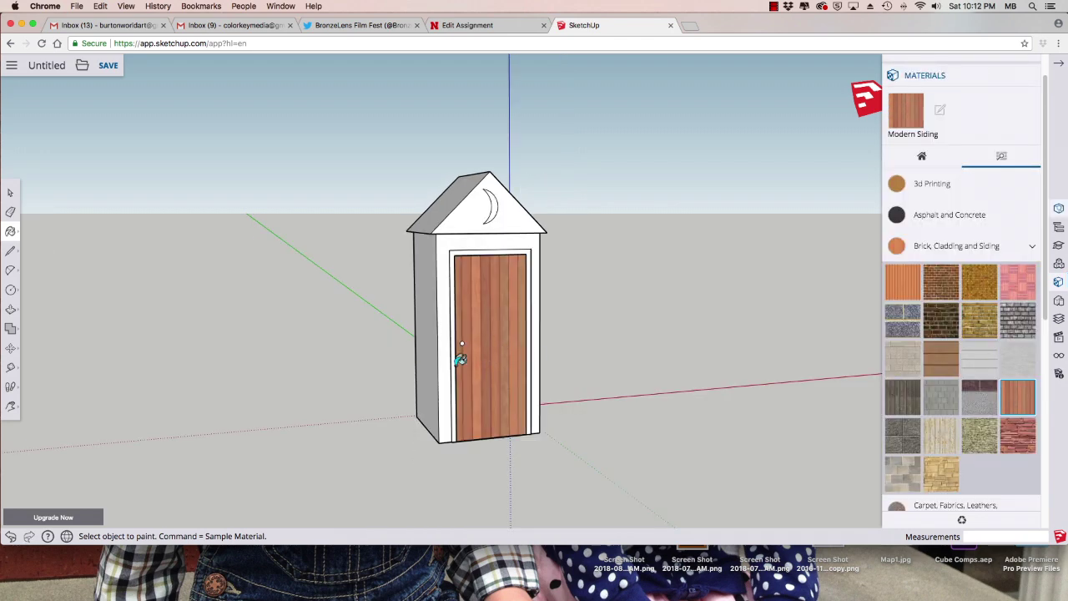
click(435, 367)
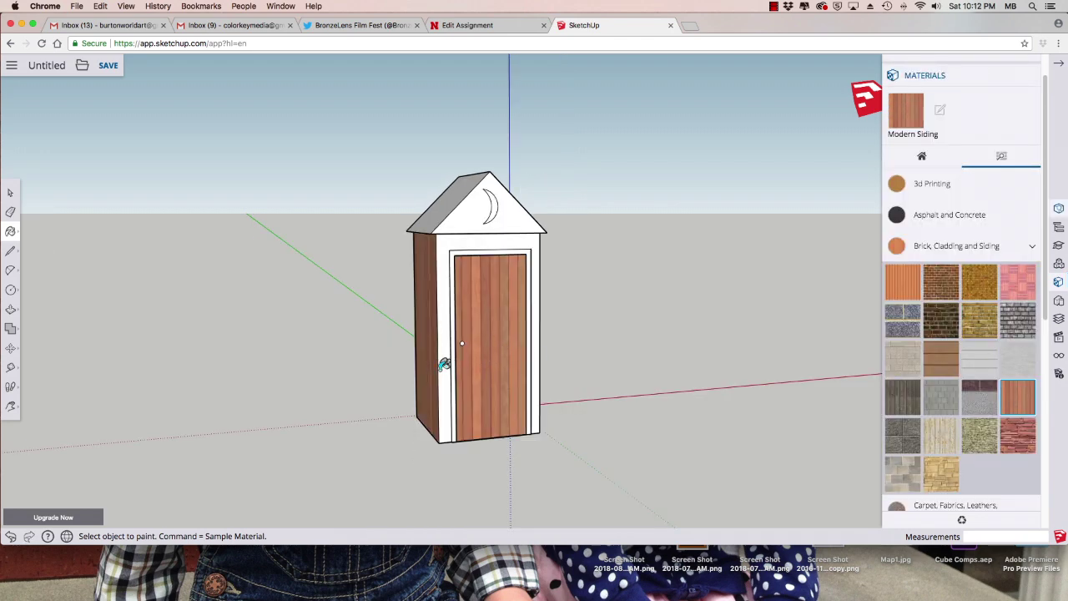
click(449, 364)
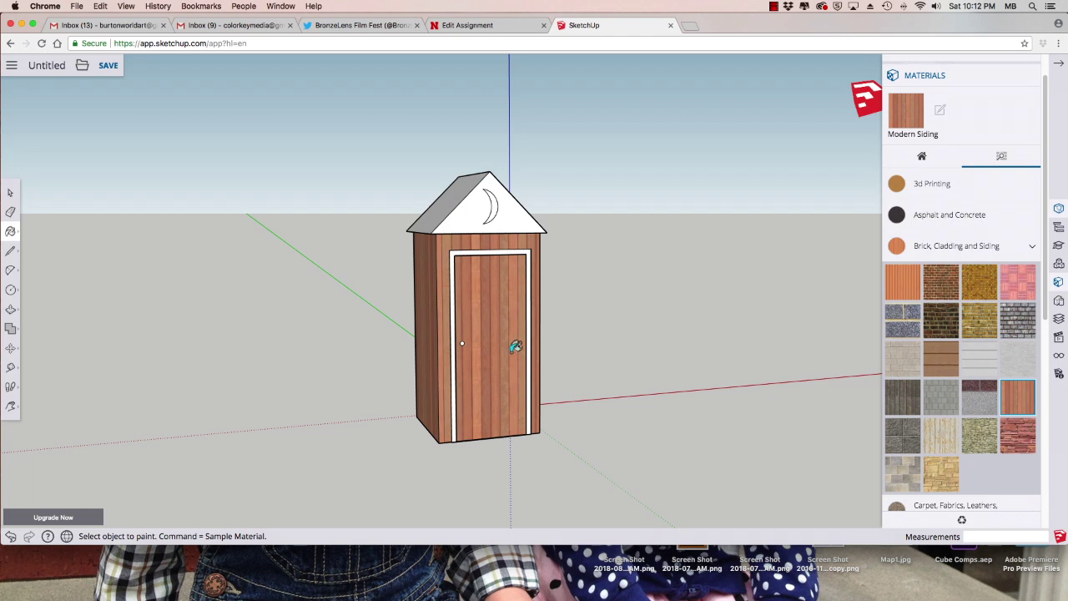
click(461, 217)
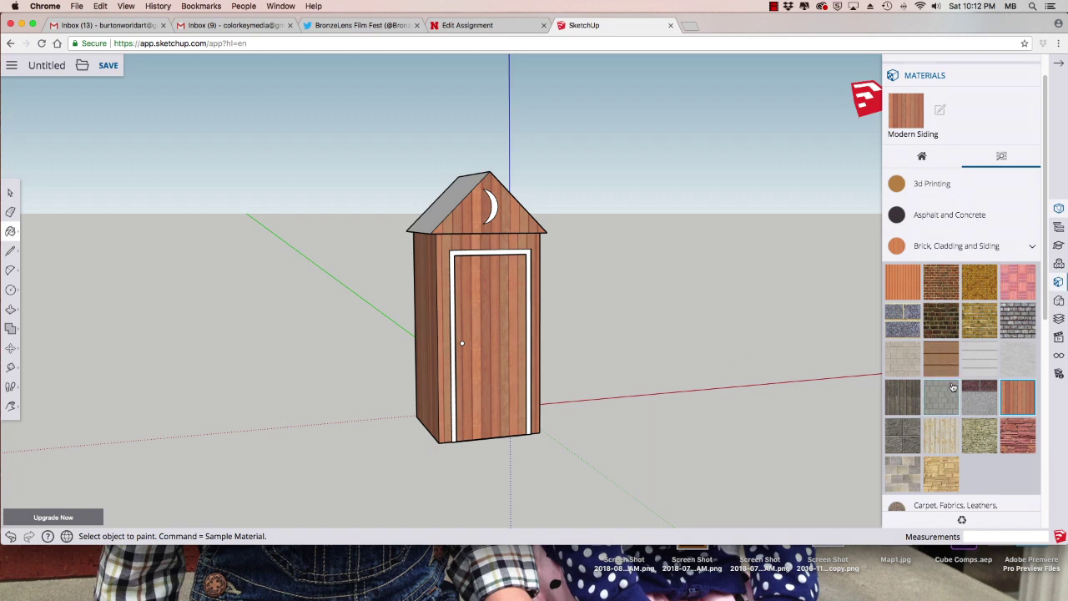
Give the door's siding its own unique texture with Make Unique Texture
right_click(498, 335)
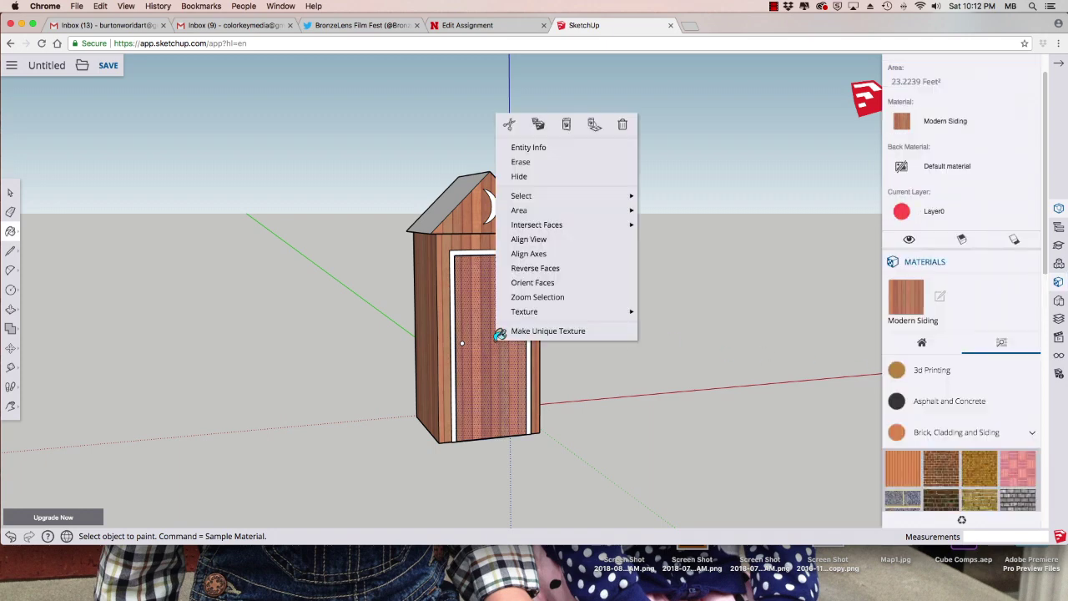
mouse_move(534, 311)
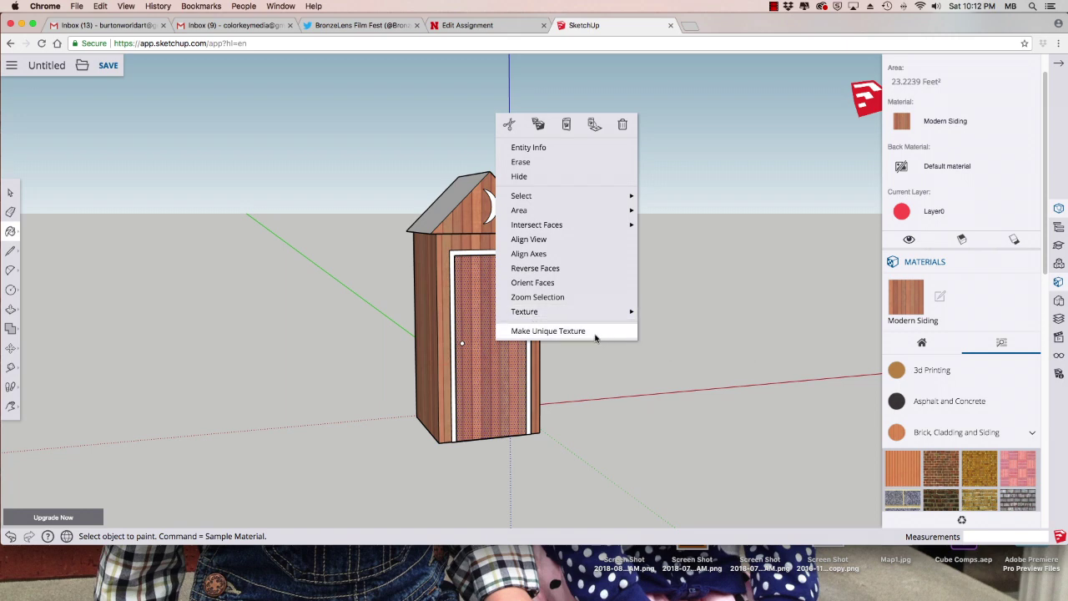
click(548, 332)
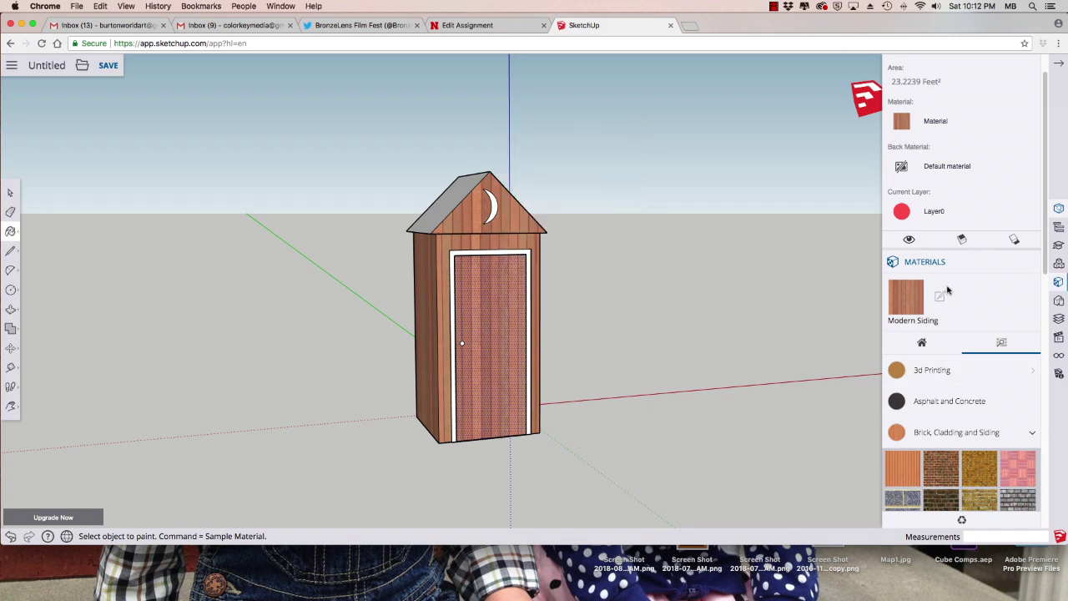
Select the door's new unique material under In Model and try editing it, triggering an upgrade prompt
click(921, 342)
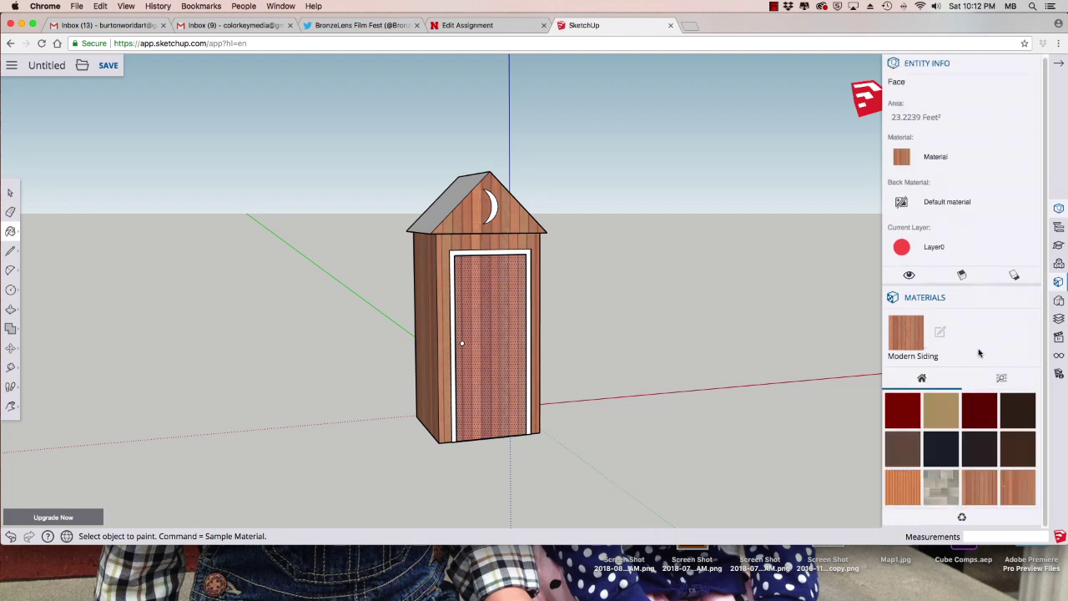
click(1016, 490)
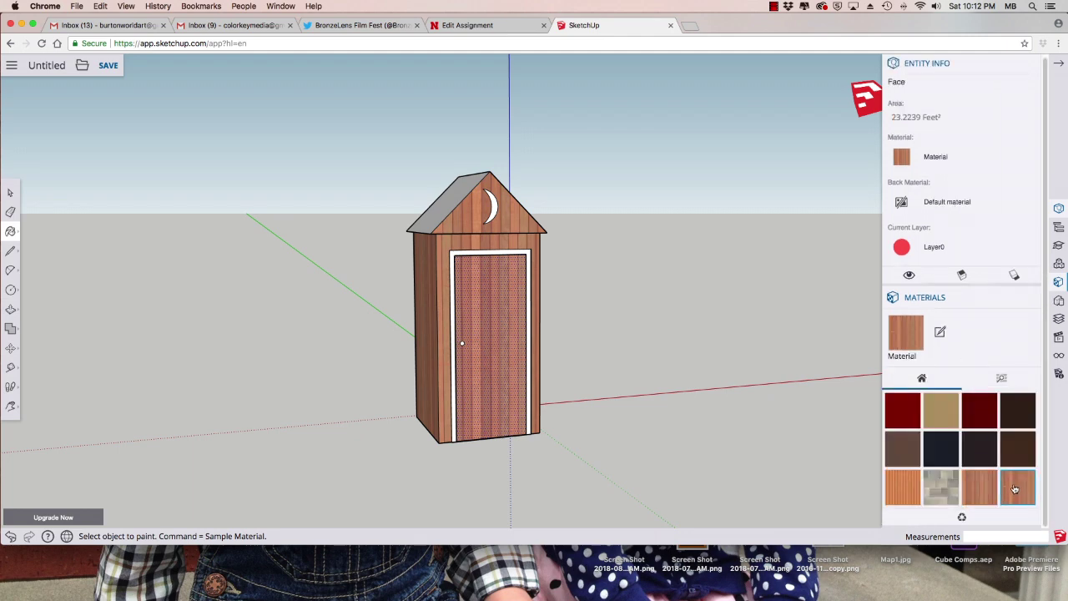
click(941, 334)
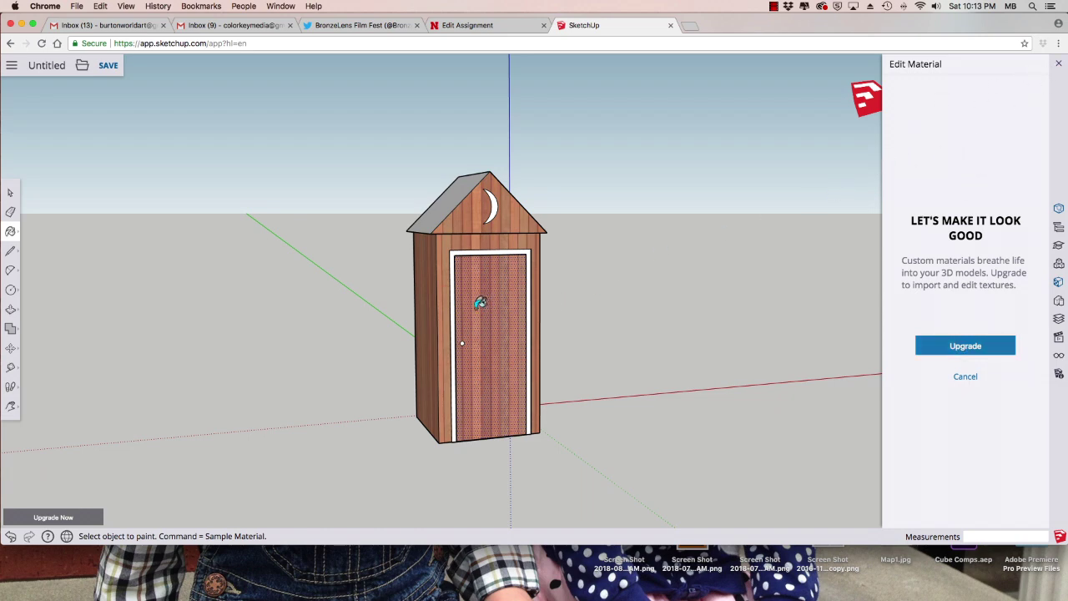
scroll(479, 302, up, 3)
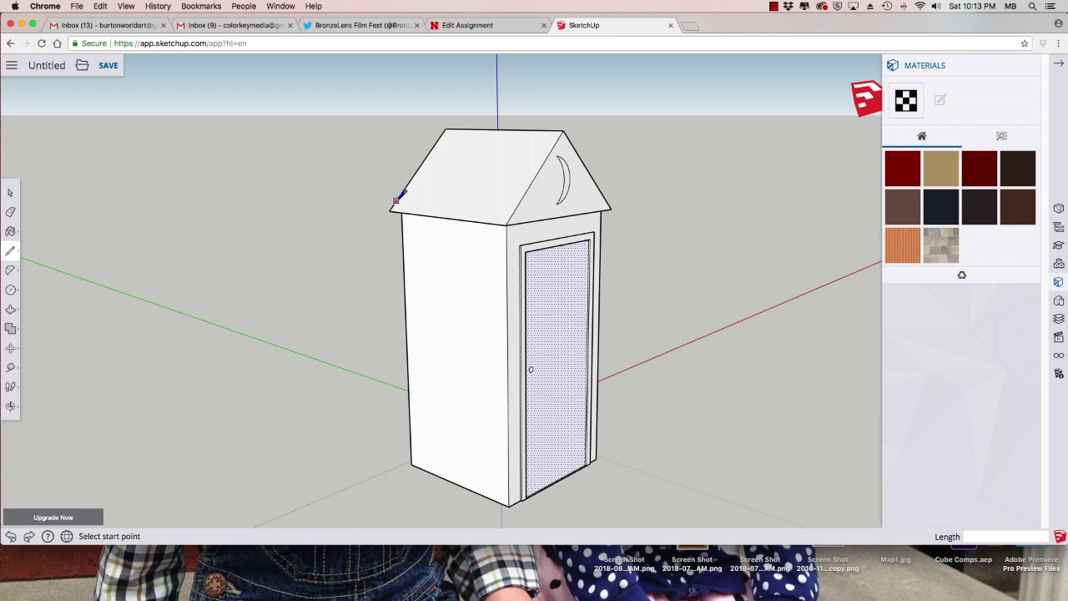
Draw five long parallel shingle lines across the left roof slope
click(396, 202)
click(512, 214)
click(519, 200)
click(418, 171)
click(419, 168)
click(538, 177)
click(428, 155)
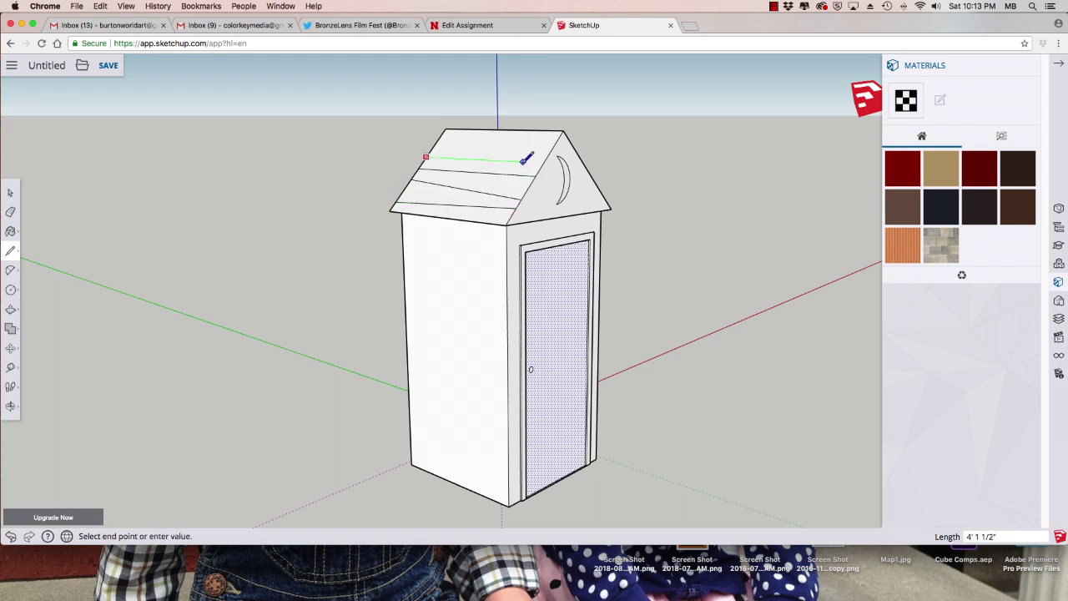
click(545, 163)
click(437, 141)
click(552, 147)
Add four short staggered shingle breaks between the rows on the left roof slope
click(515, 131)
click(507, 146)
click(457, 148)
click(456, 155)
click(499, 164)
click(502, 172)
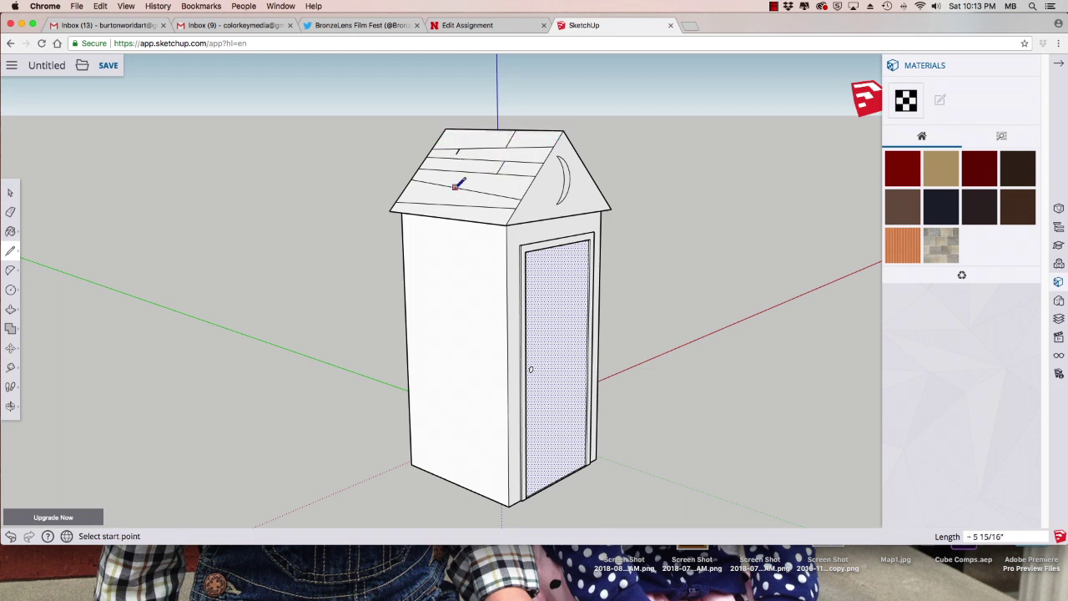
click(457, 173)
click(452, 185)
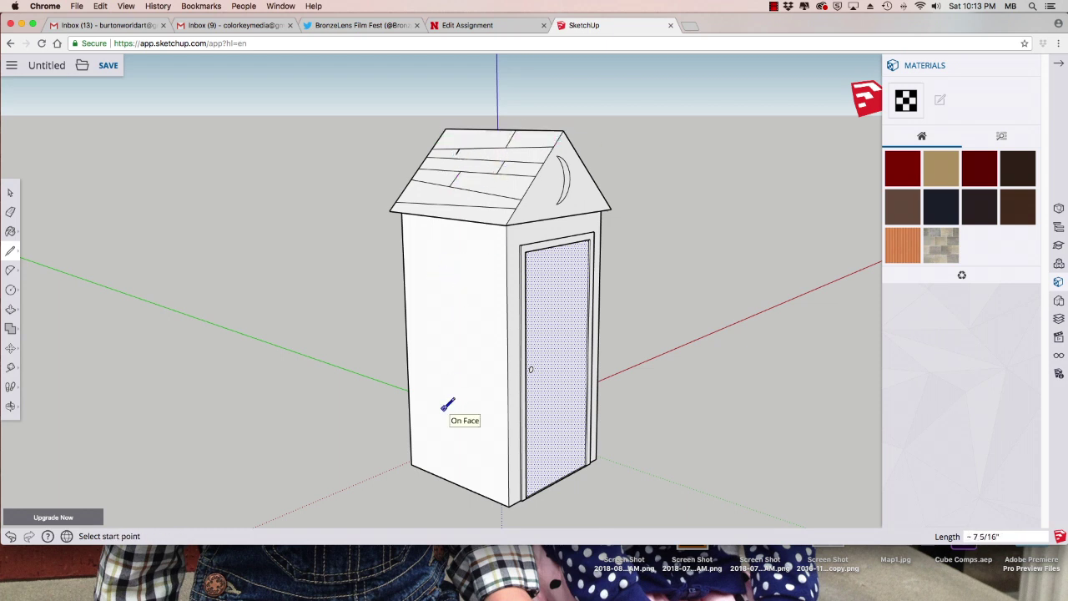